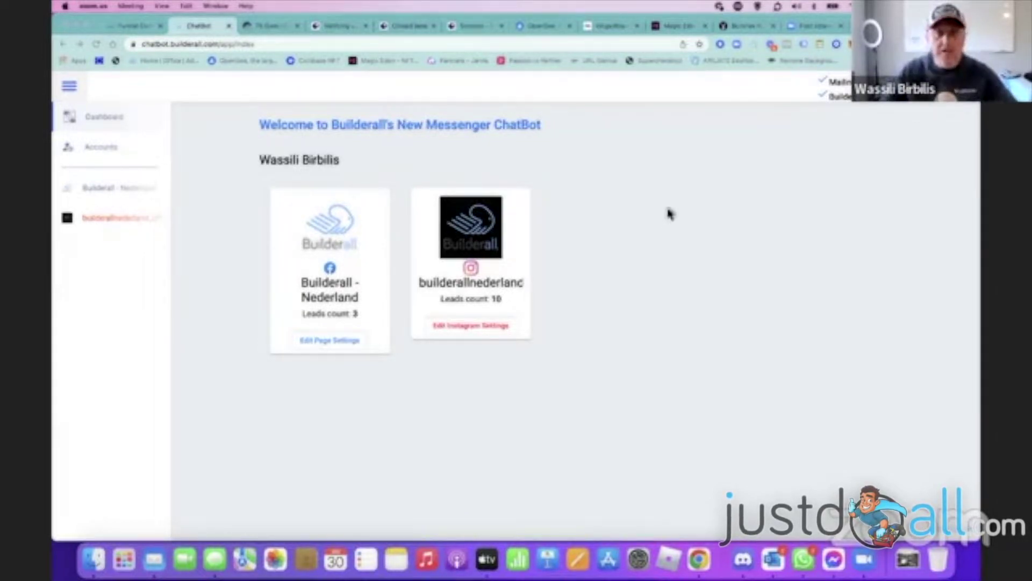
- Check the Builderall office Apps menu, then return to ChatBot's Accounts page showing one connected account
left_click(108, 27)
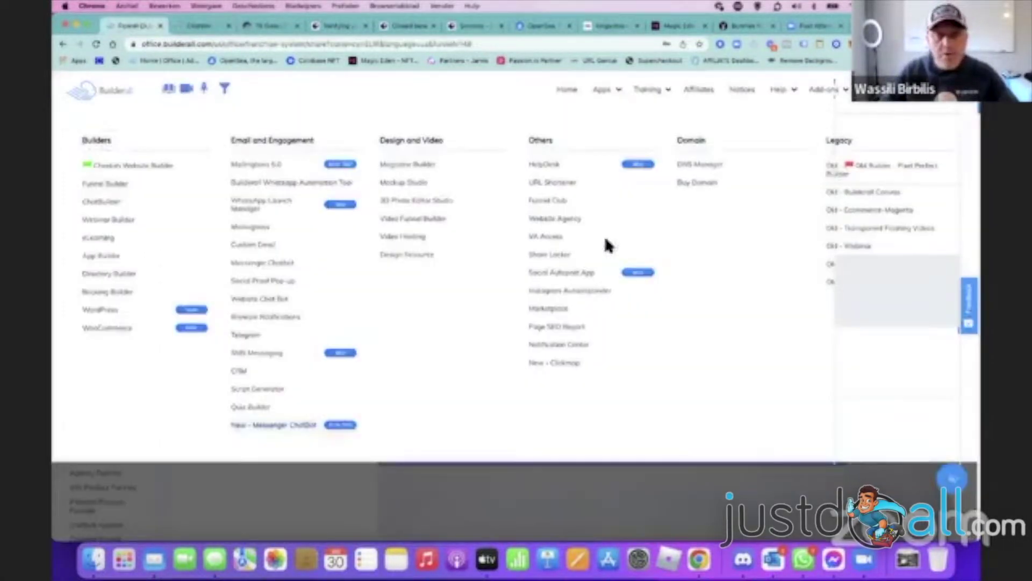
mouse_move(617, 90)
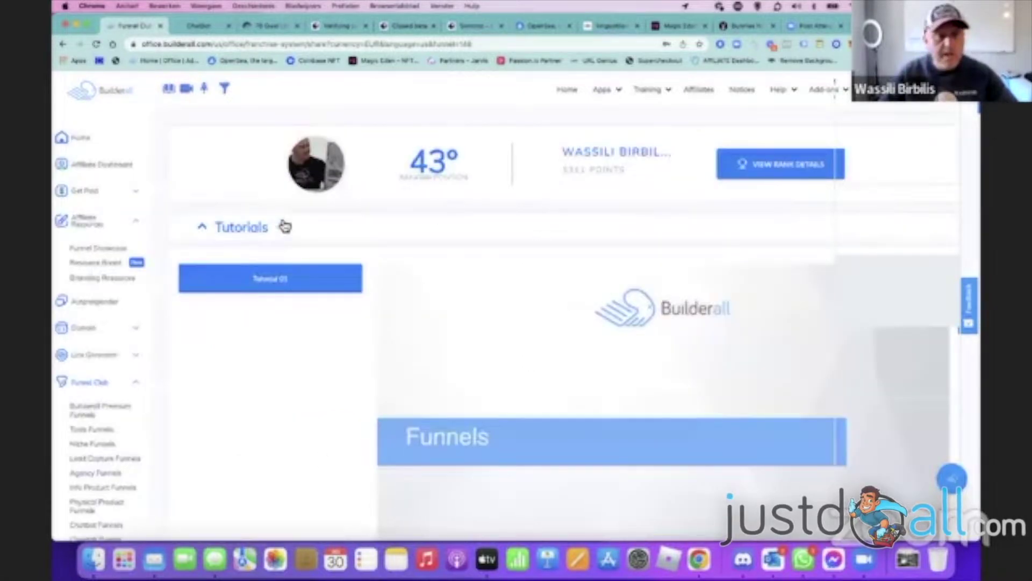
left_click(188, 28)
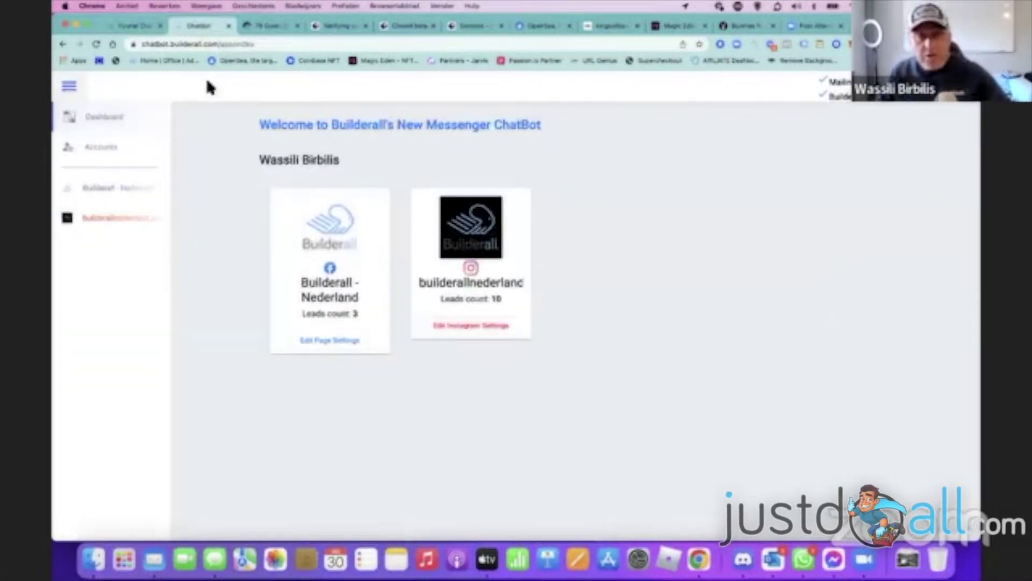
left_click(102, 151)
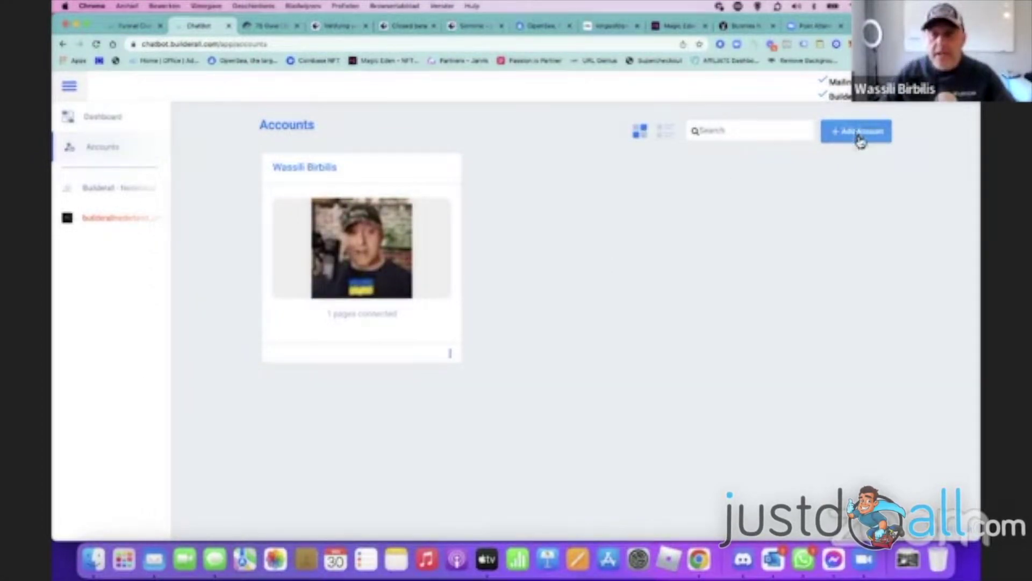
- Re-link the Facebook account with its previous settings and review the first account's pages dialog
left_click(857, 134)
left_click(534, 307)
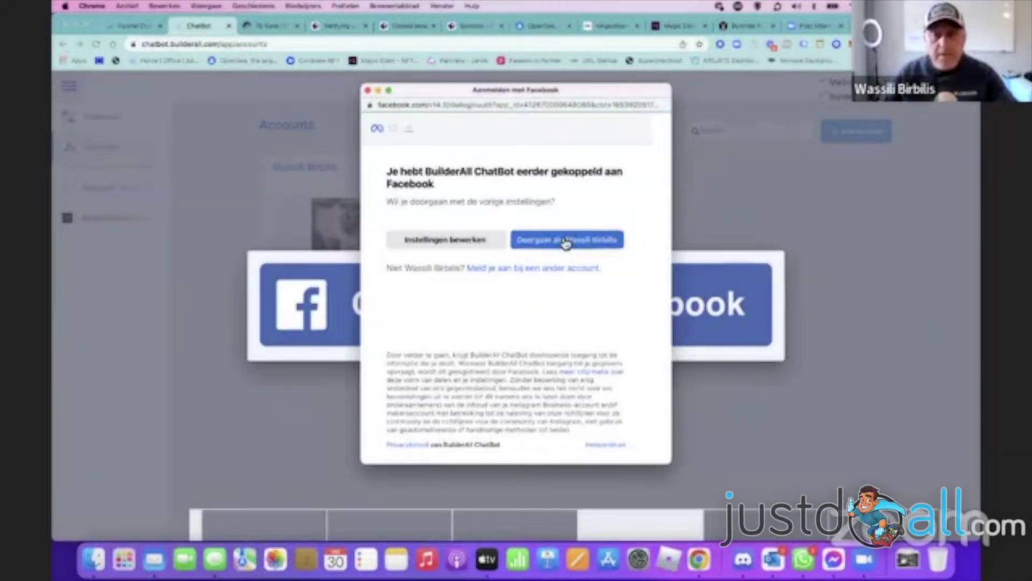
left_click(567, 241)
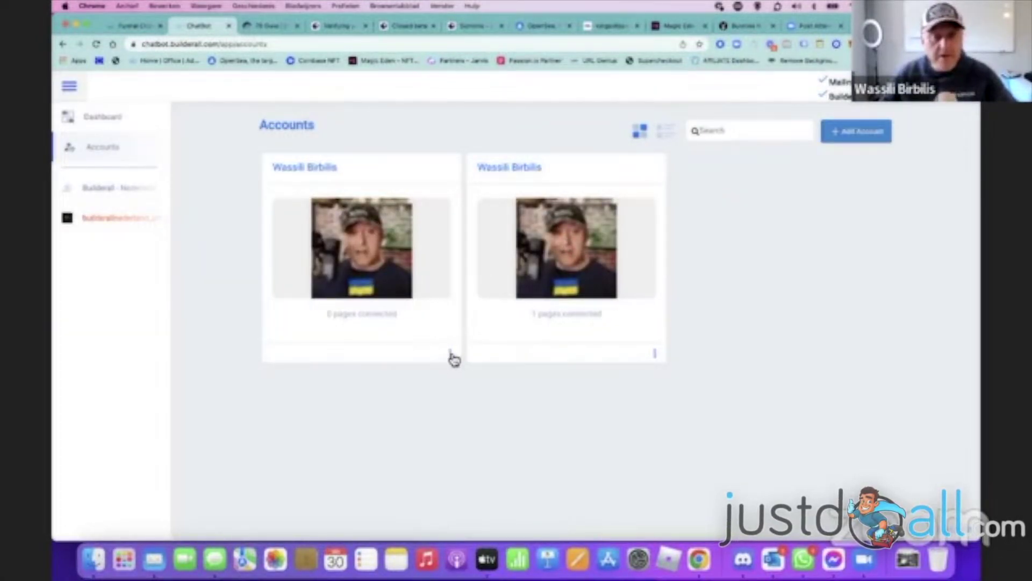
left_click(452, 355)
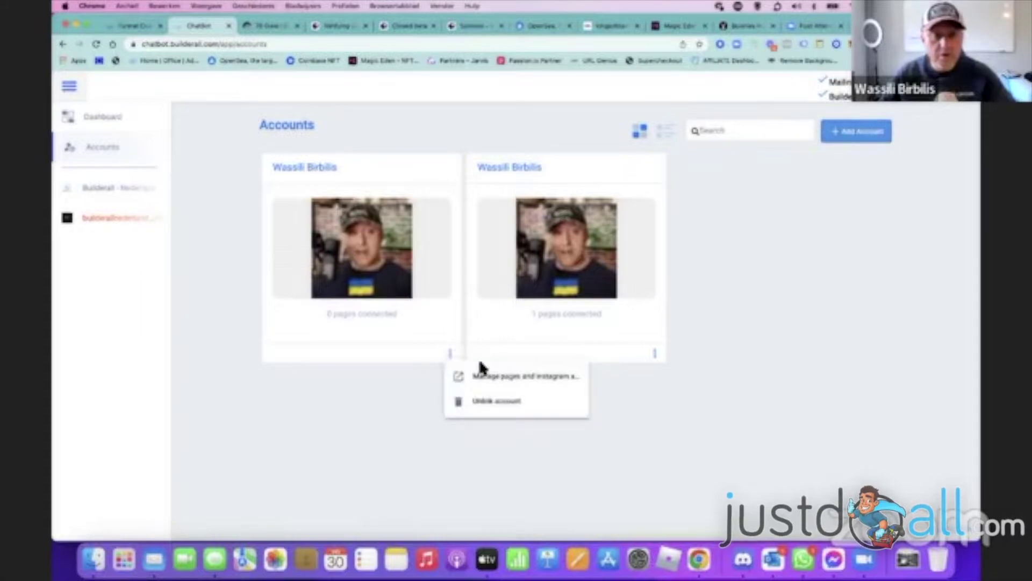
left_click(485, 381)
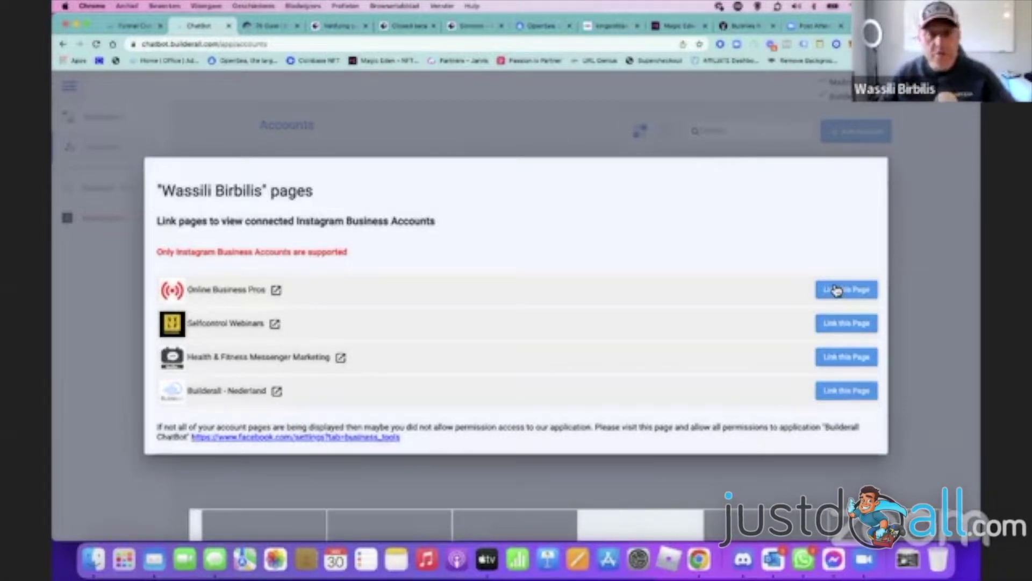
left_click(525, 132)
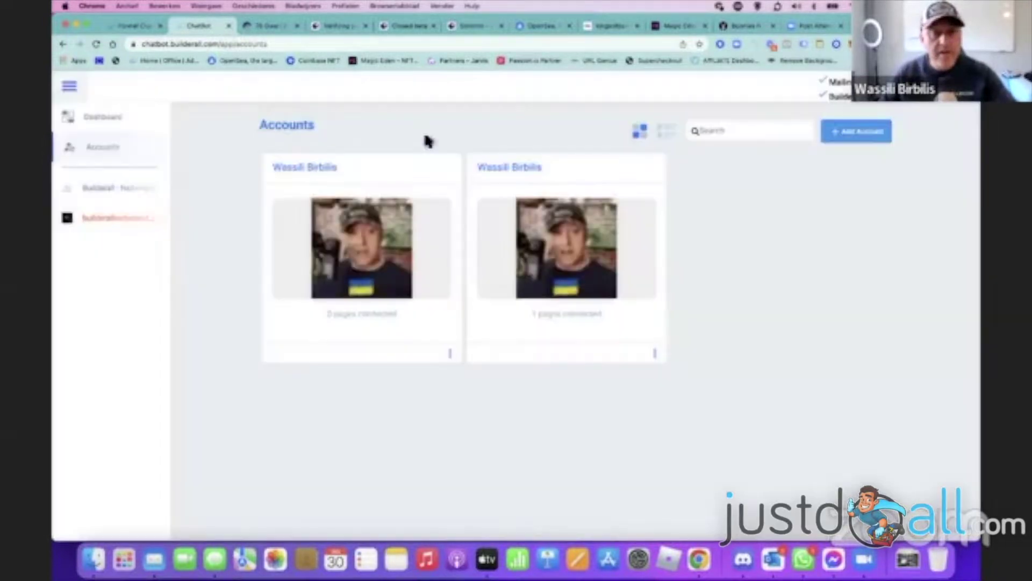
- Unlink the duplicate account with 0 pages and open the Builderall - Nederland page's flows
left_click(450, 354)
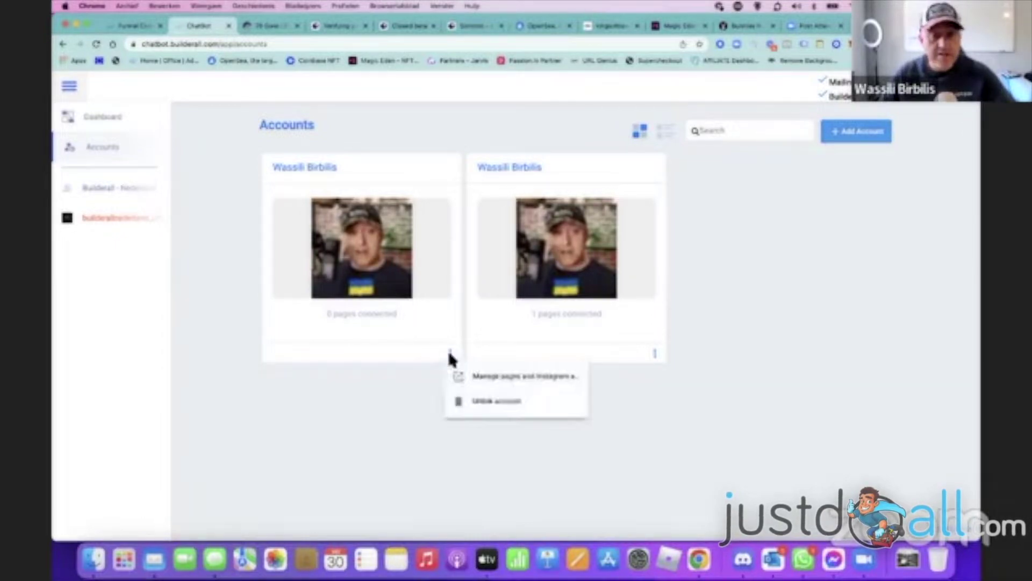
left_click(518, 402)
left_click(298, 357)
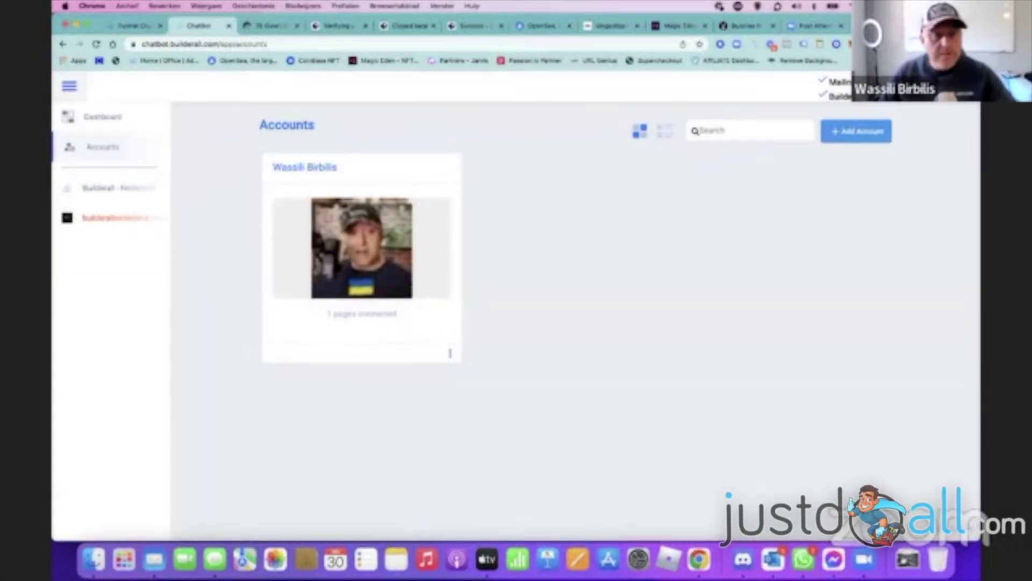
left_click(120, 192)
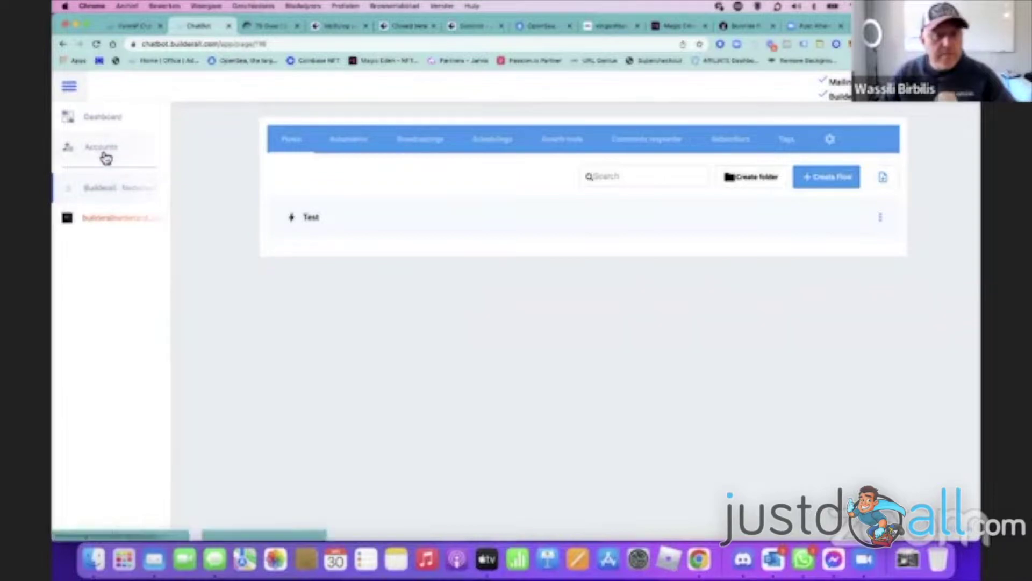
- Compare the Nederland and Instagram flows, then show the page's stop, unsubscribe and ebook reply rules
left_click(105, 156)
left_click(117, 191)
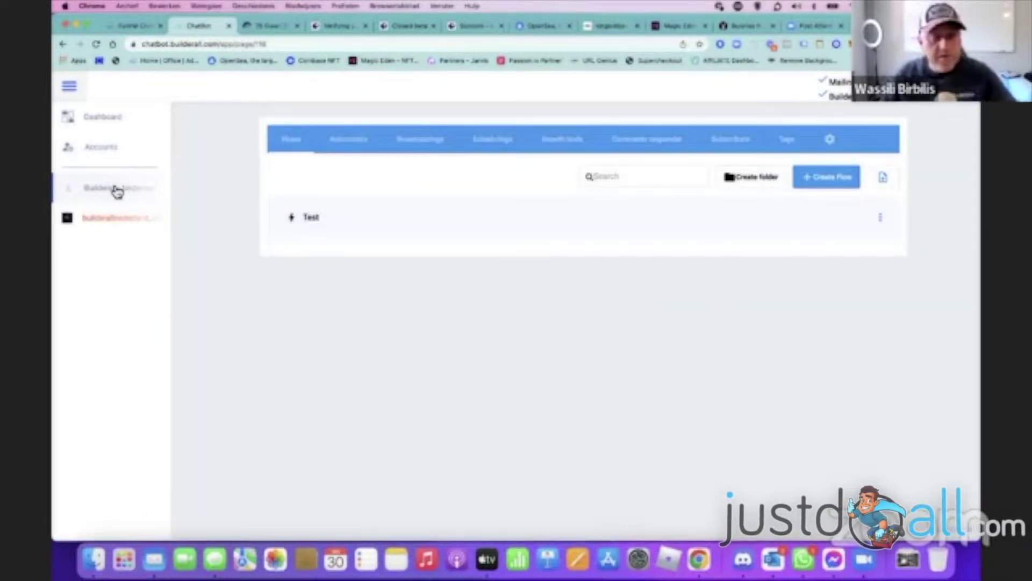
left_click(110, 221)
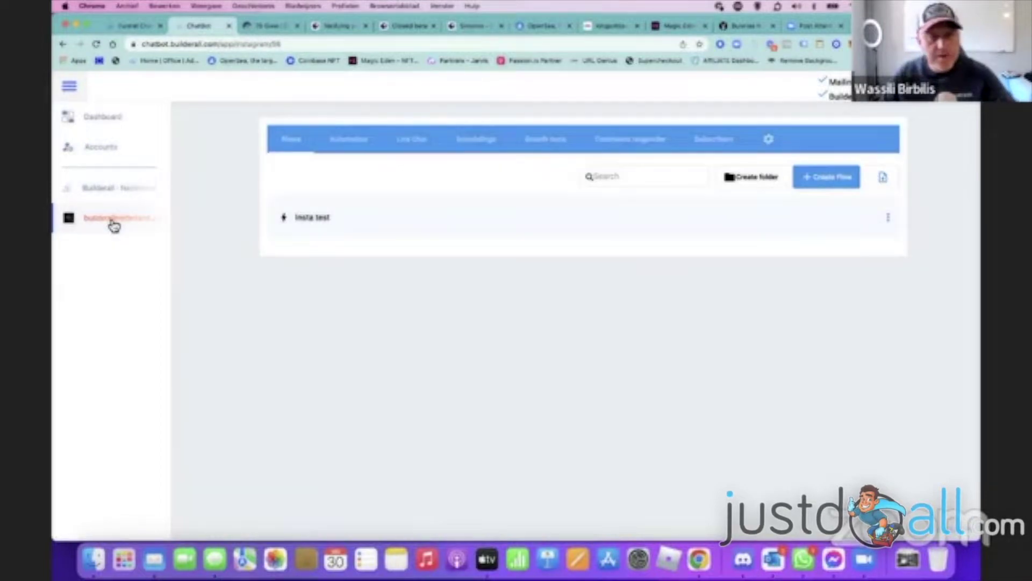
left_click(104, 197)
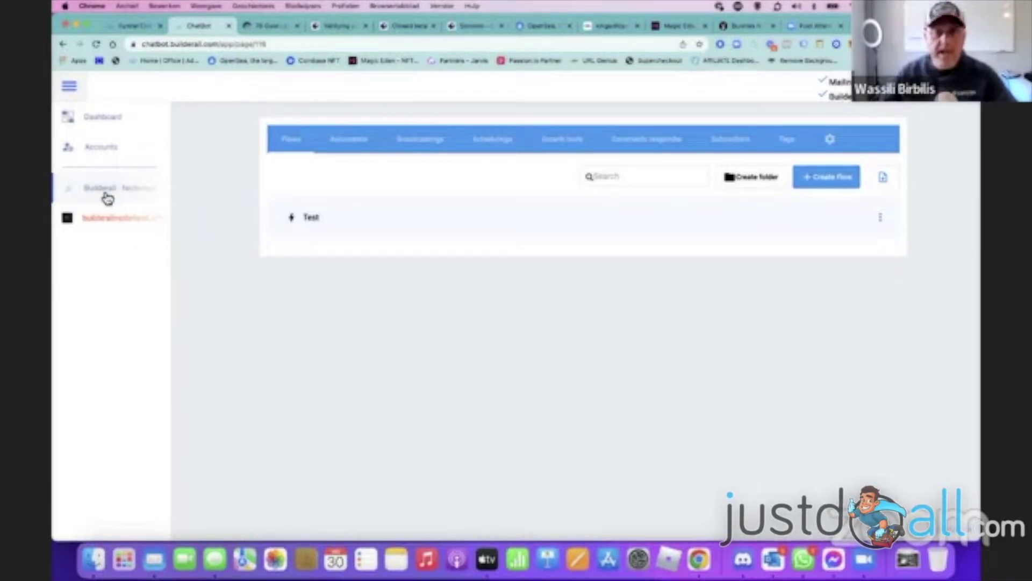
left_click(881, 221)
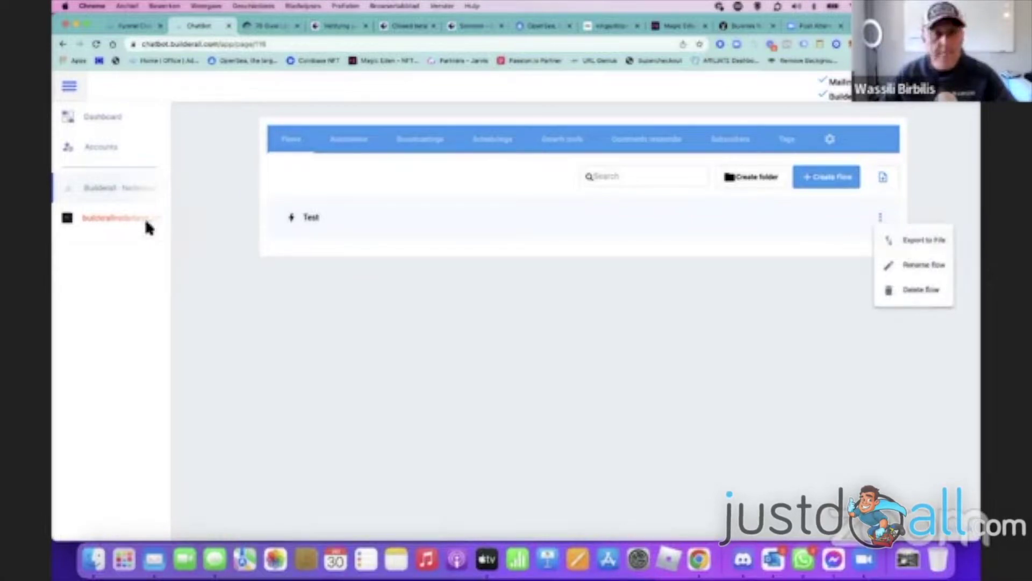
left_click(129, 221)
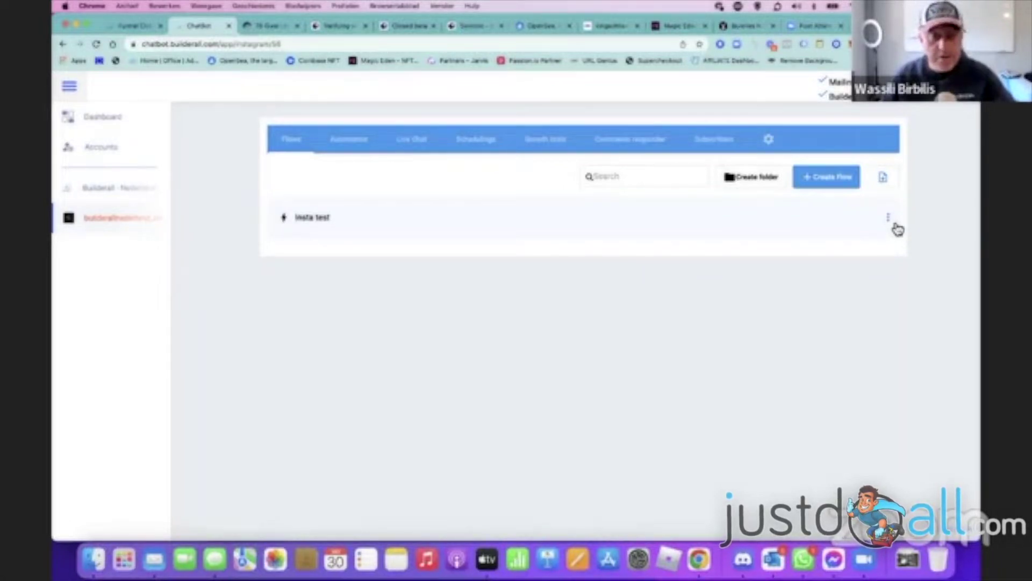
left_click(132, 197)
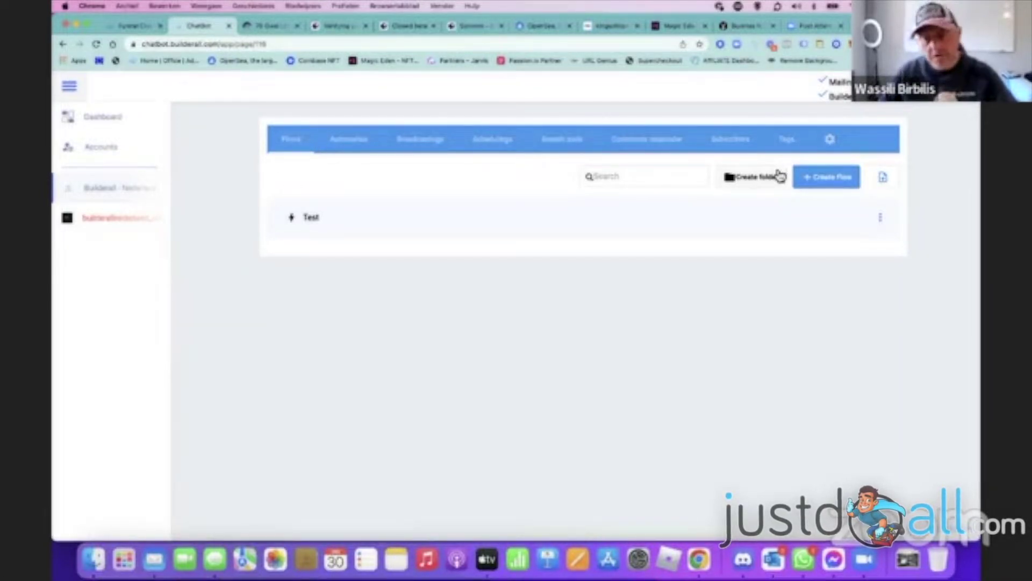
left_click(354, 141)
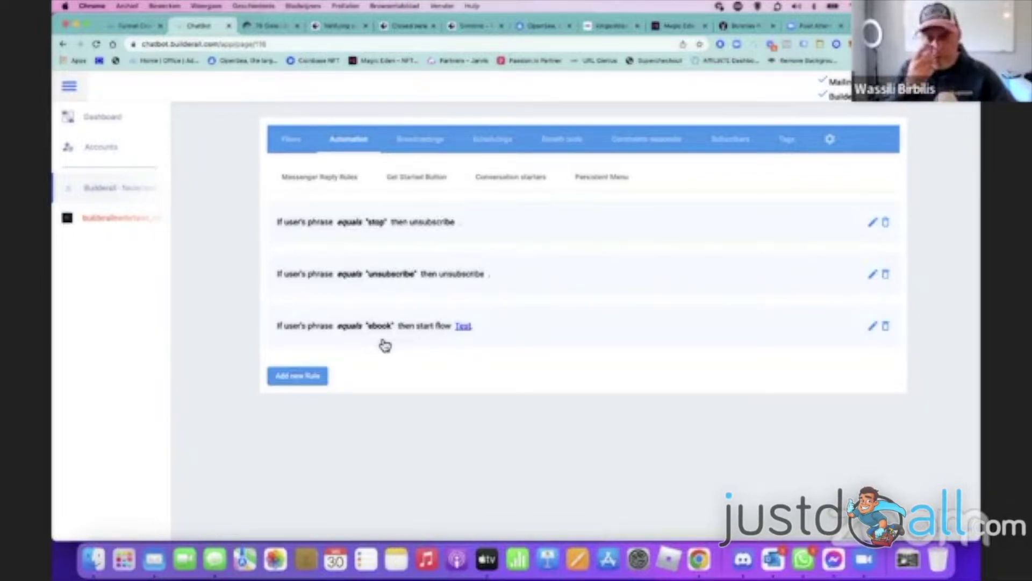
- Review the Get Started button, persistent menu and conversation starters, then open the Instagram account's 'Insta test' flow list
left_click(413, 179)
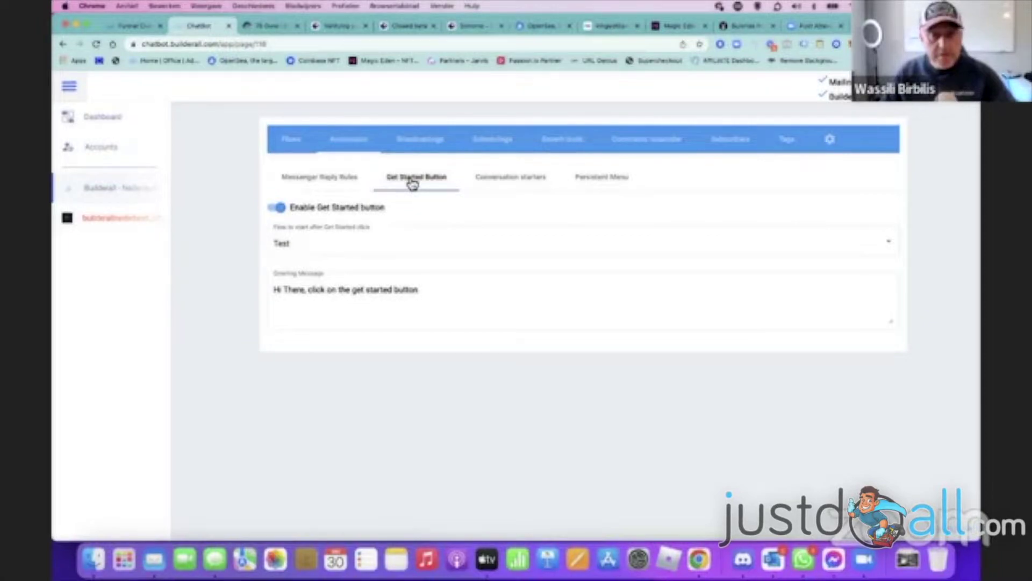
left_click(619, 186)
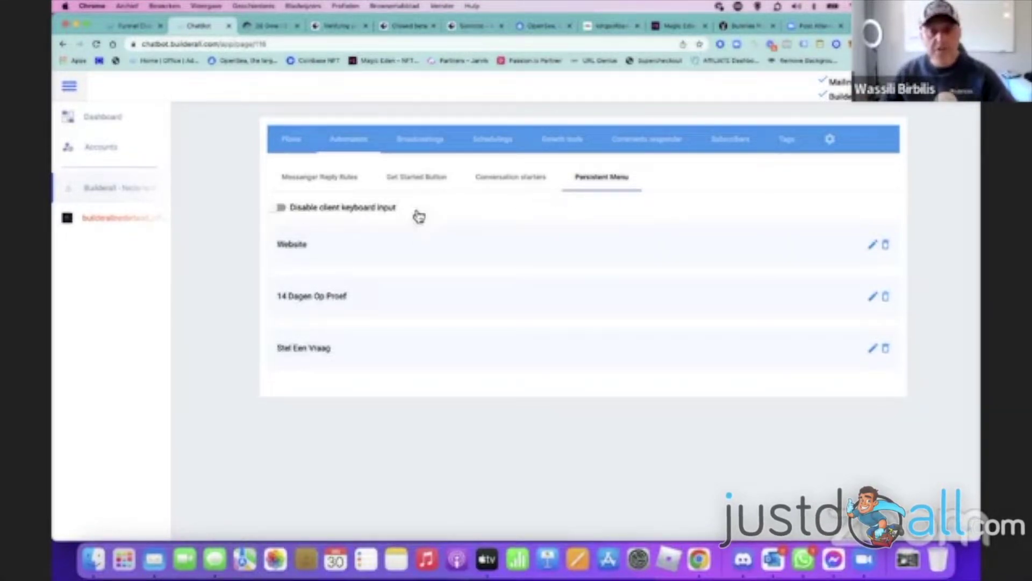
left_click(393, 182)
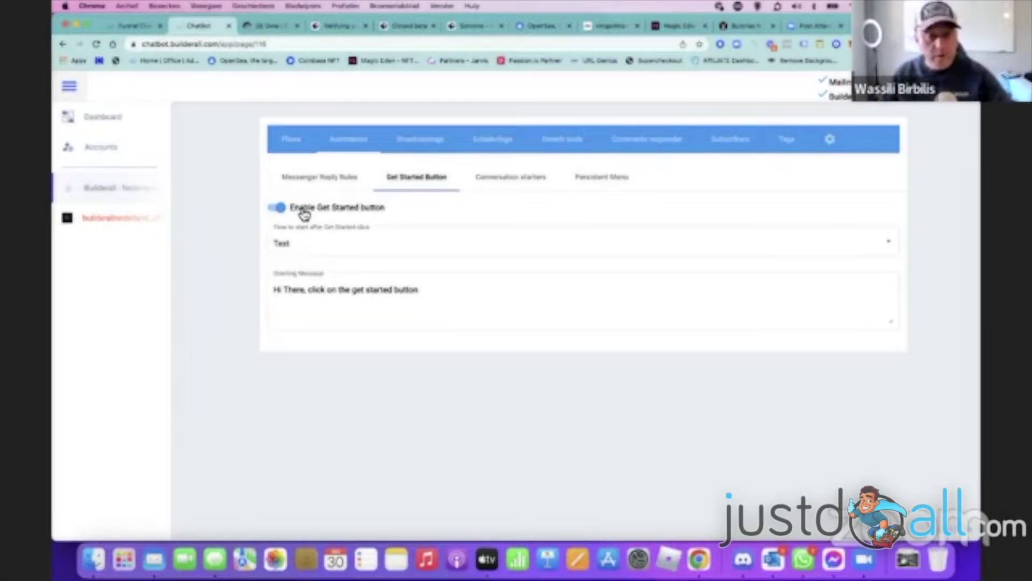
left_click(506, 183)
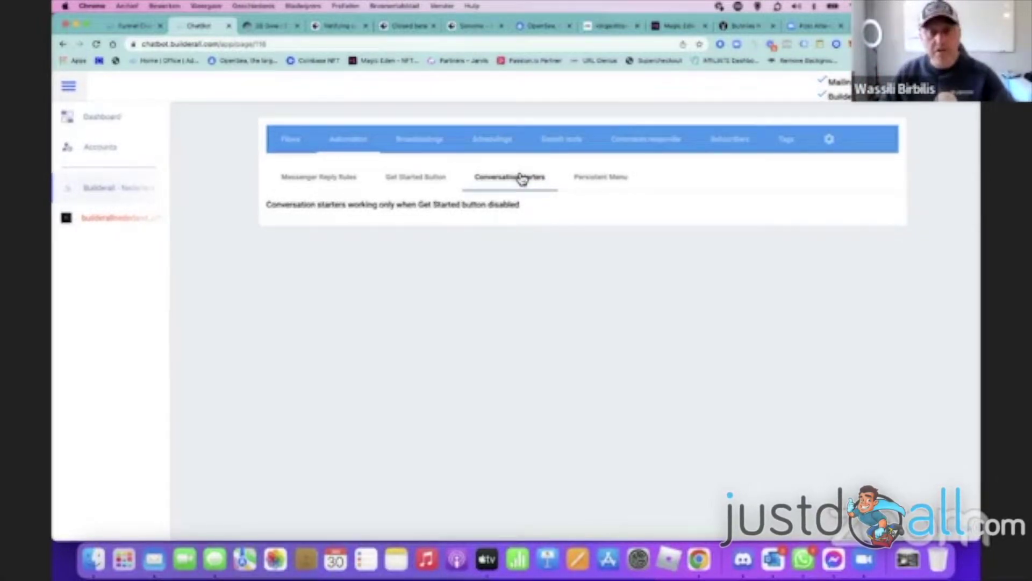
left_click(112, 224)
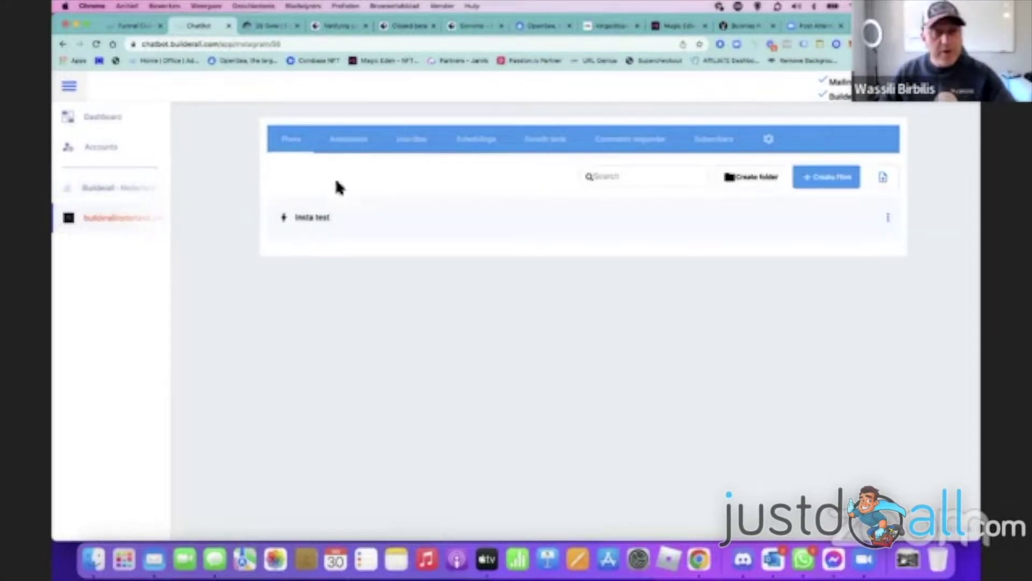
- Review Instagram story replies, conversation starters and the GRATIS private message rule, then show Live Chat
left_click(354, 143)
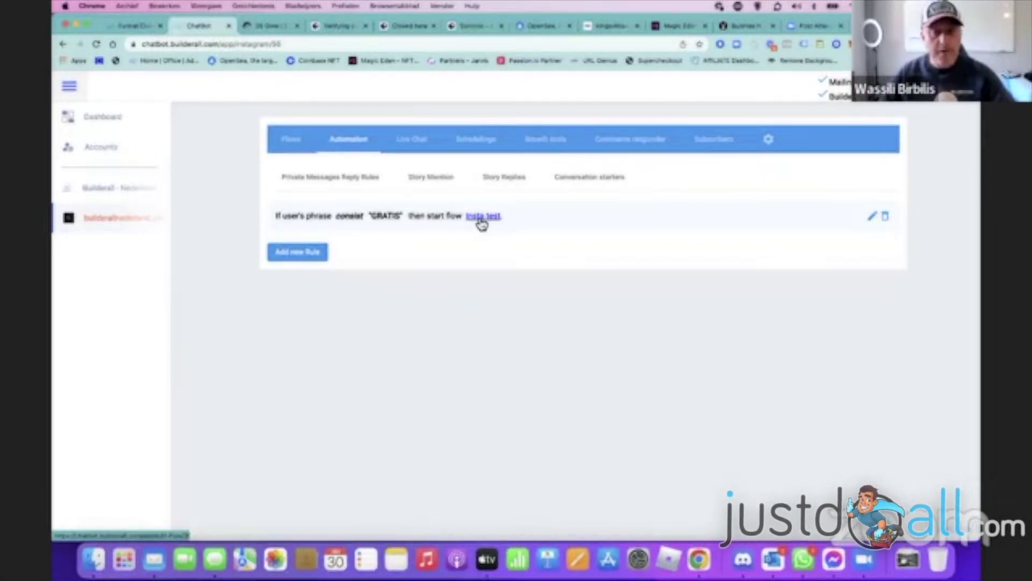
left_click(511, 184)
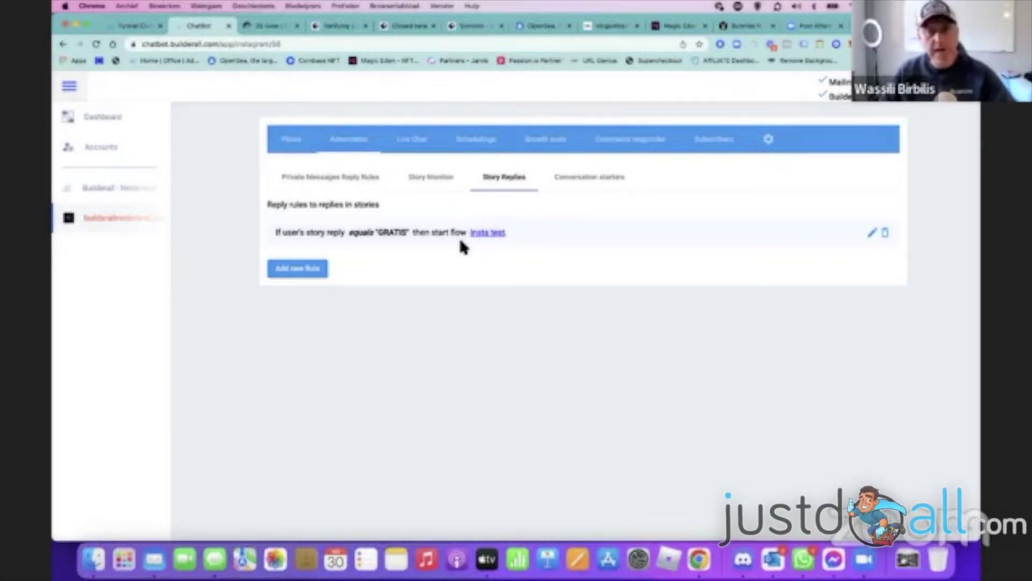
left_click(595, 187)
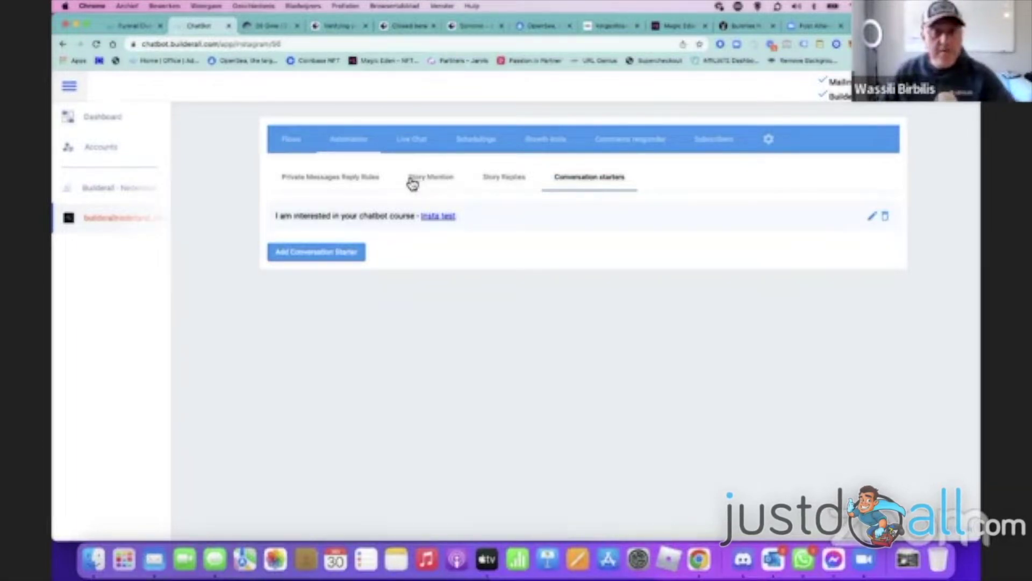
left_click(348, 183)
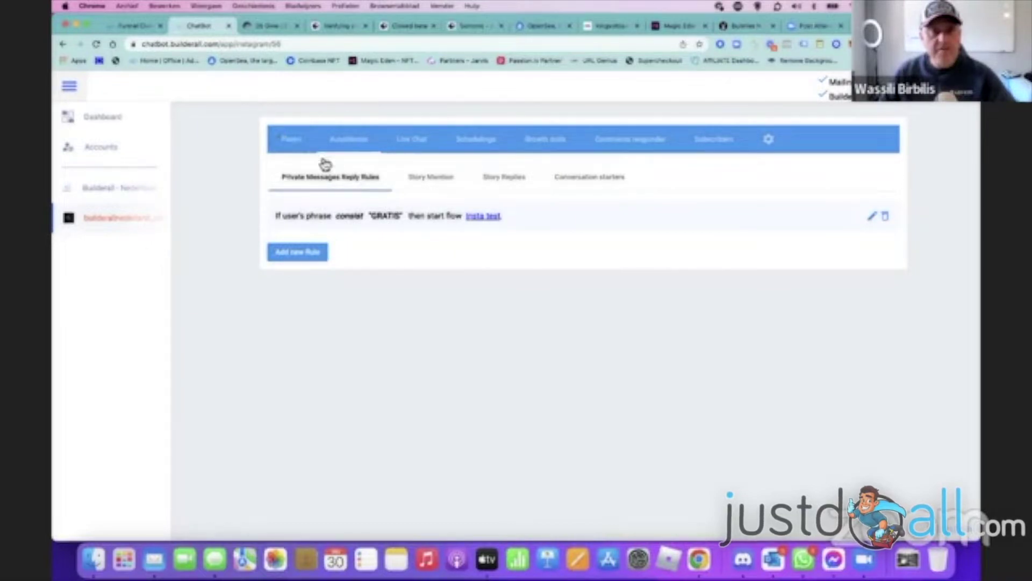
left_click(422, 143)
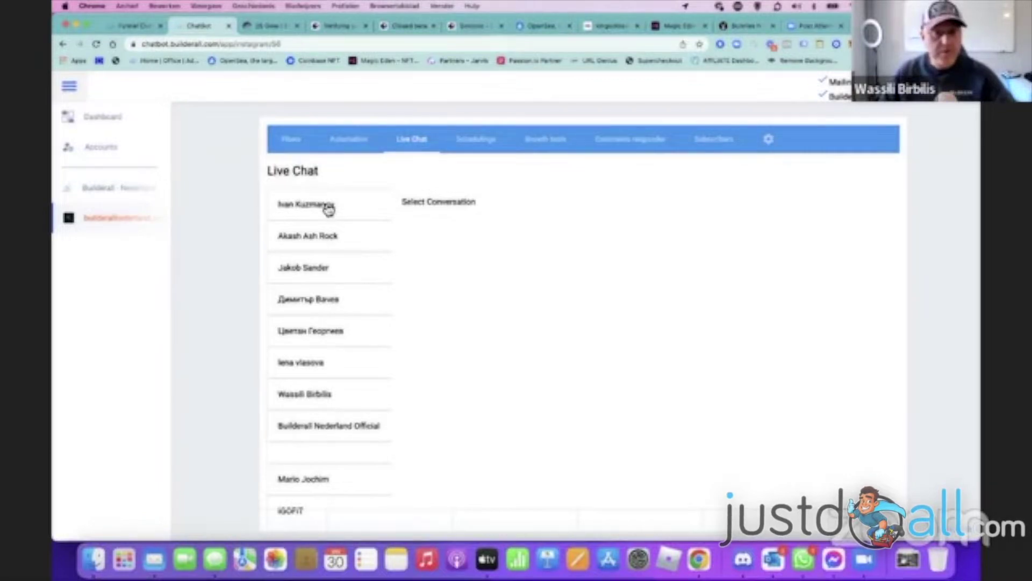
- Scroll through the Instagram Live Chat conversations, then go back to the Builderall - Nederland page's flows
scroll(330, 312, "down", 3)
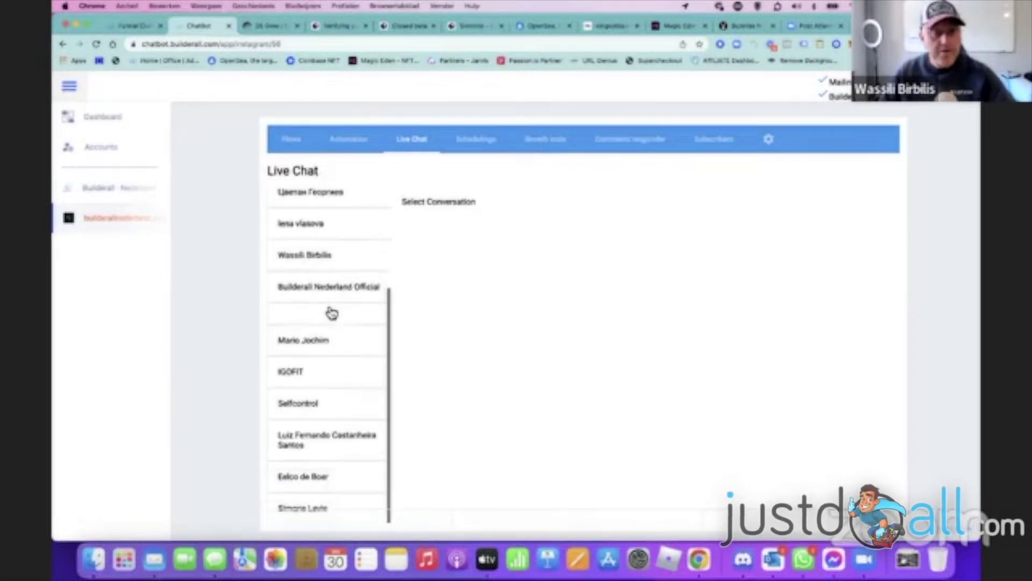
scroll(332, 313, "up", 5)
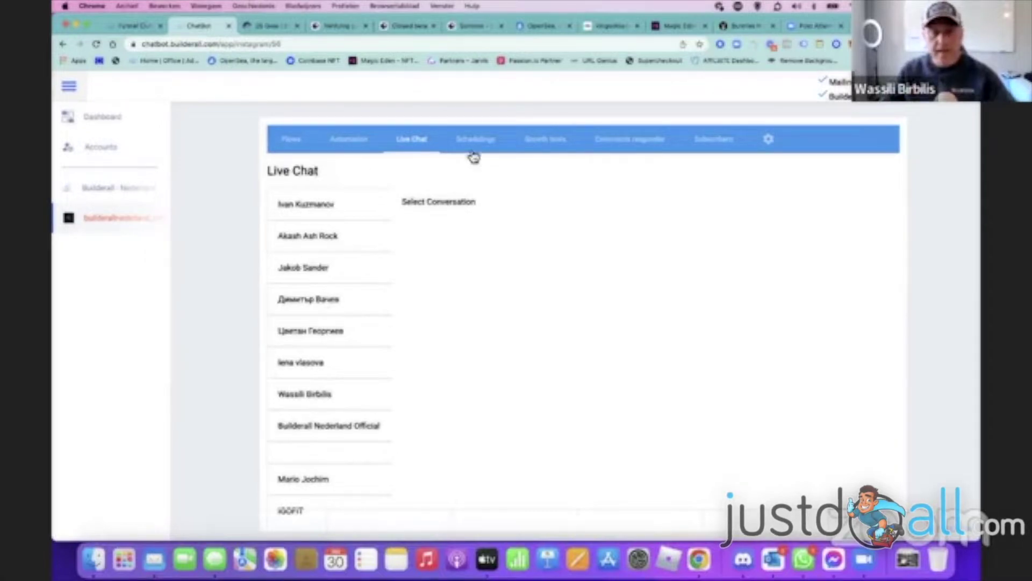
left_click(121, 193)
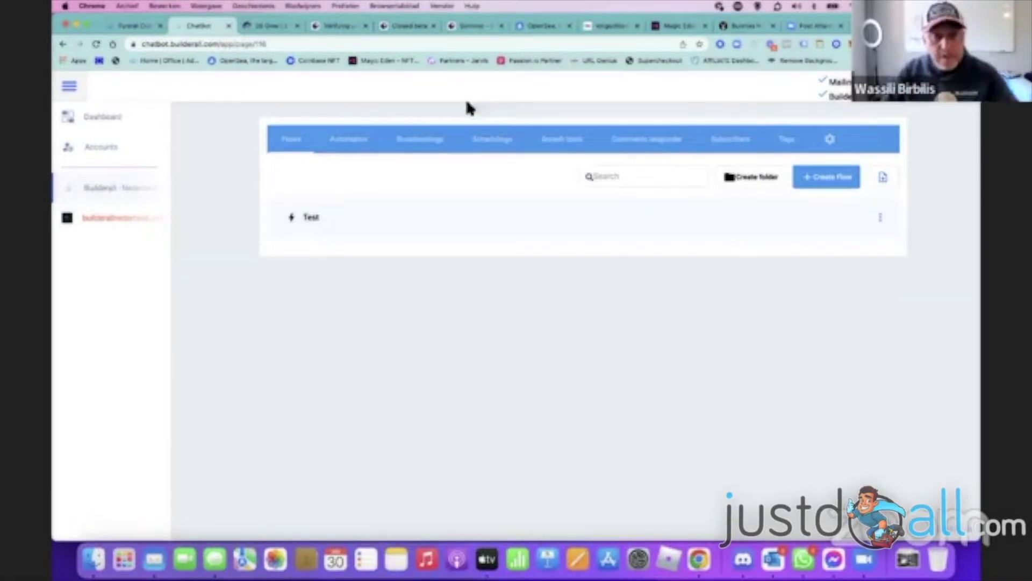
- In the Test flow, move the 2nd step, Retry email, Email Valid, 2nd attempt email and Phonenumber nodes left
left_click(312, 218)
left_click_drag(274, 281, 261, 277)
left_click_drag(297, 161, 241, 162)
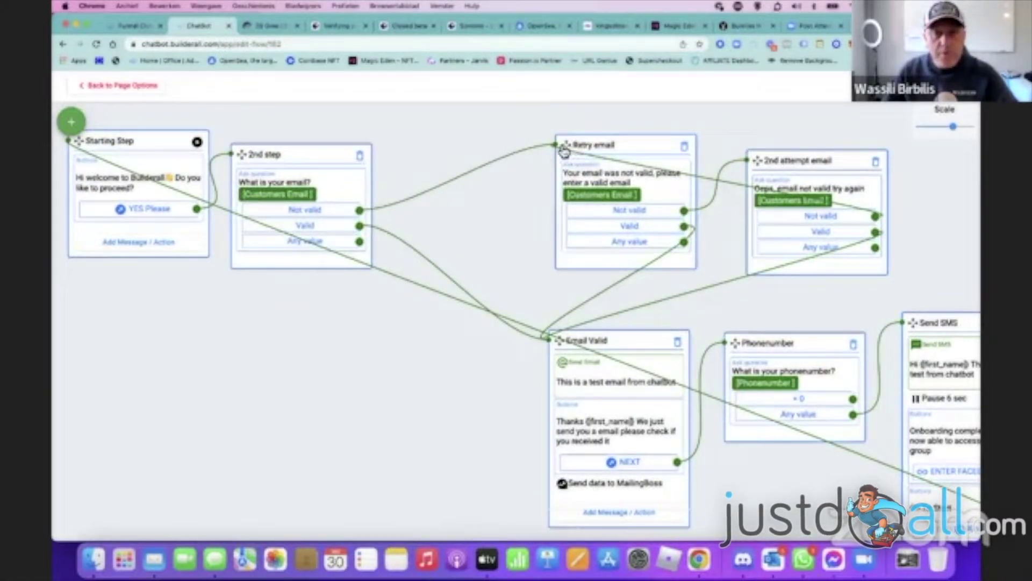
left_click_drag(565, 150, 473, 157)
left_click_drag(559, 341, 456, 323)
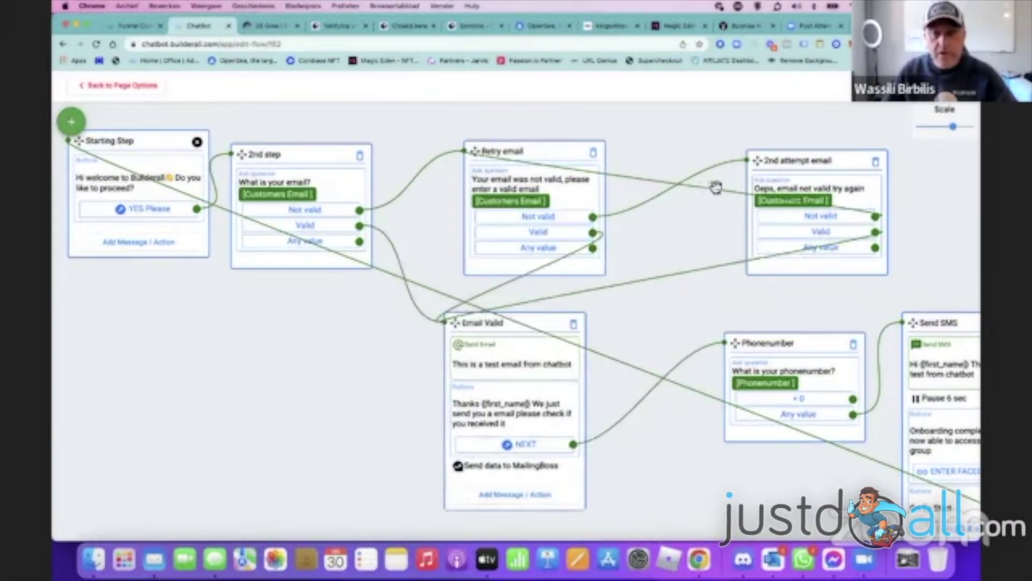
left_click_drag(757, 160, 705, 163)
left_click_drag(735, 343, 671, 308)
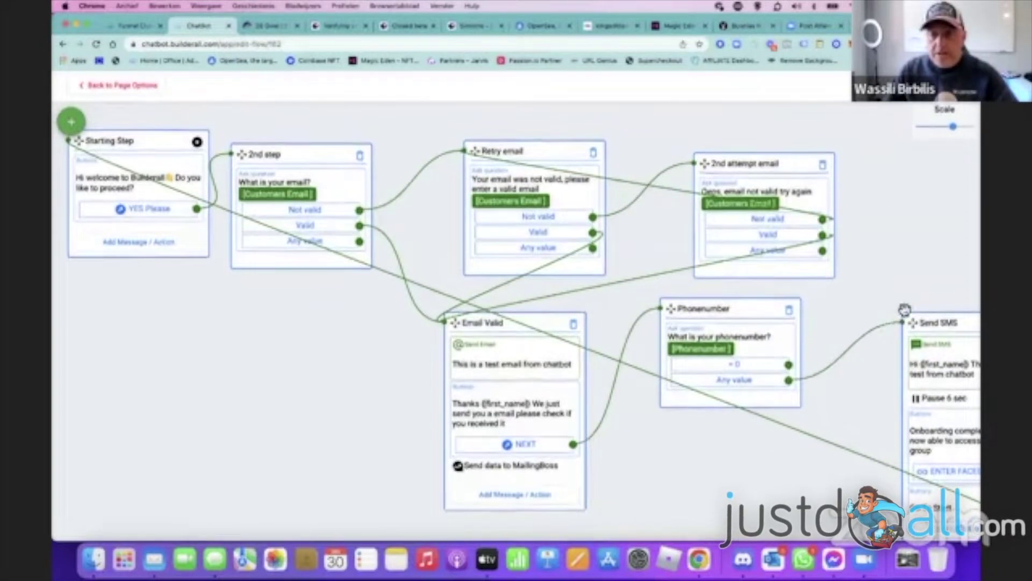
- Bring the Starting Step back into view and return to the flows list
scroll(763, 210, "right", 5)
scroll(767, 207, "down", 3)
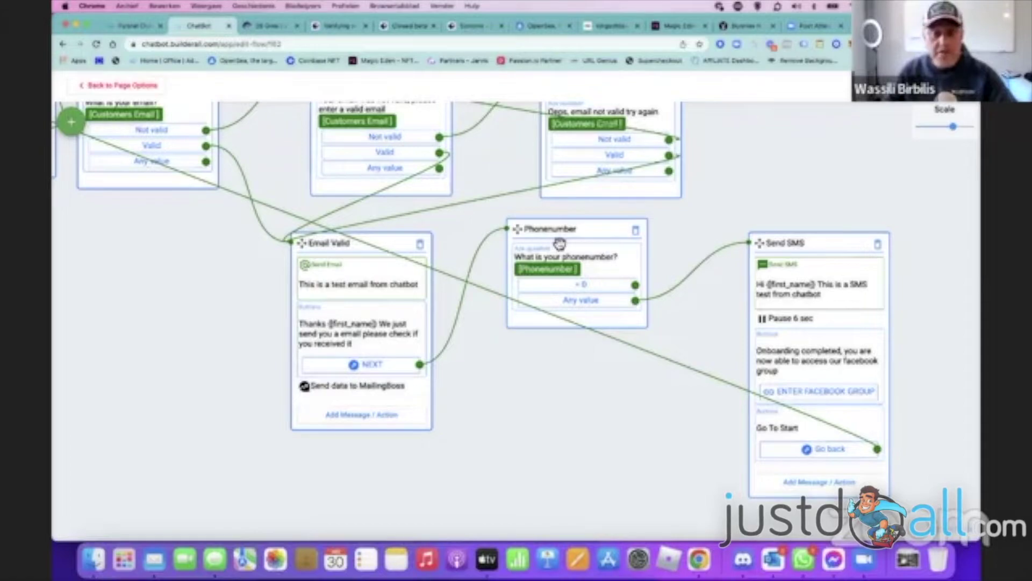
left_click_drag(726, 206, 872, 301)
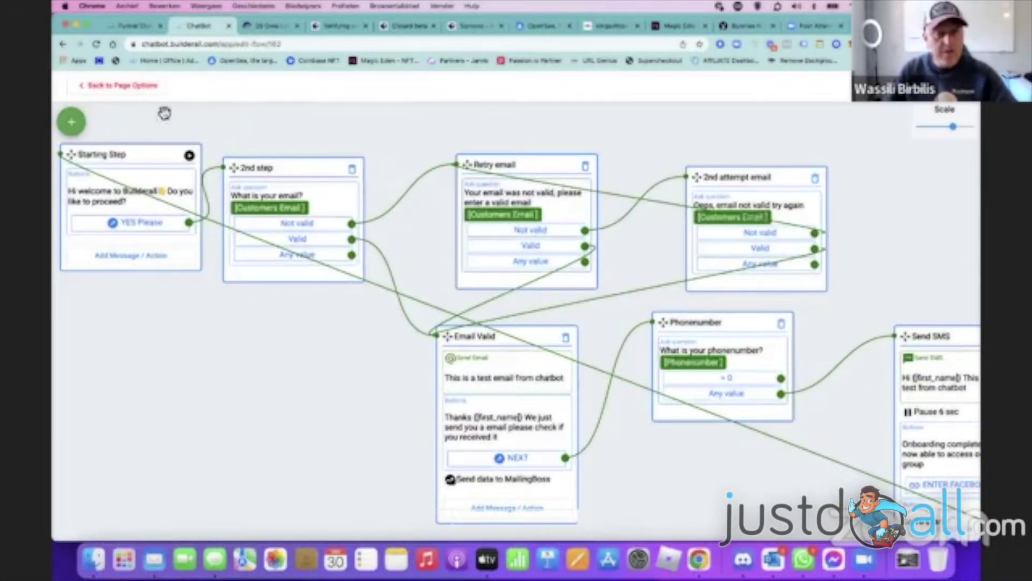
left_click(111, 84)
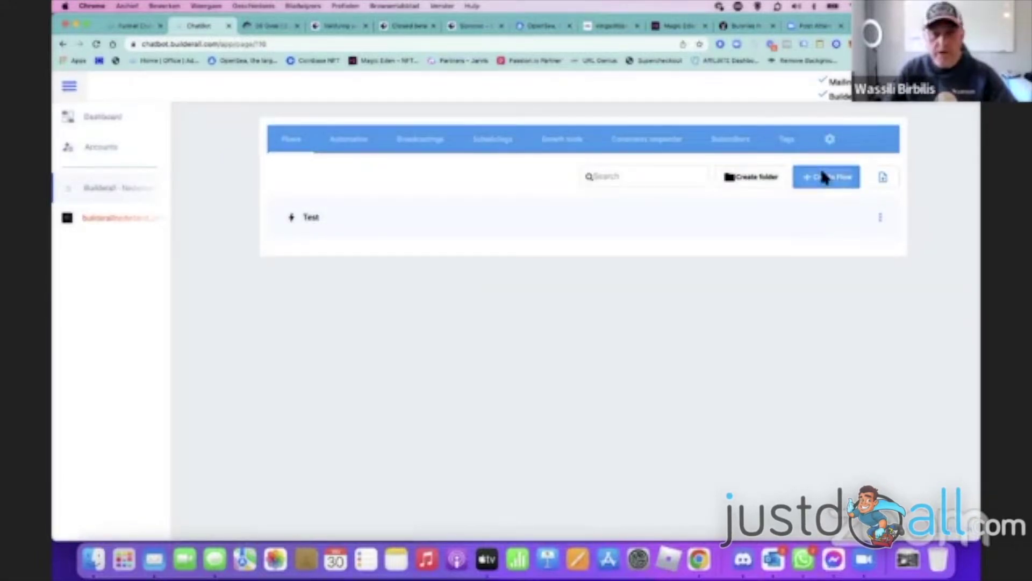
- Create a flow named test2, open it, and list message types for its Starting Step
left_click(822, 177)
left_click(519, 309)
type("test")
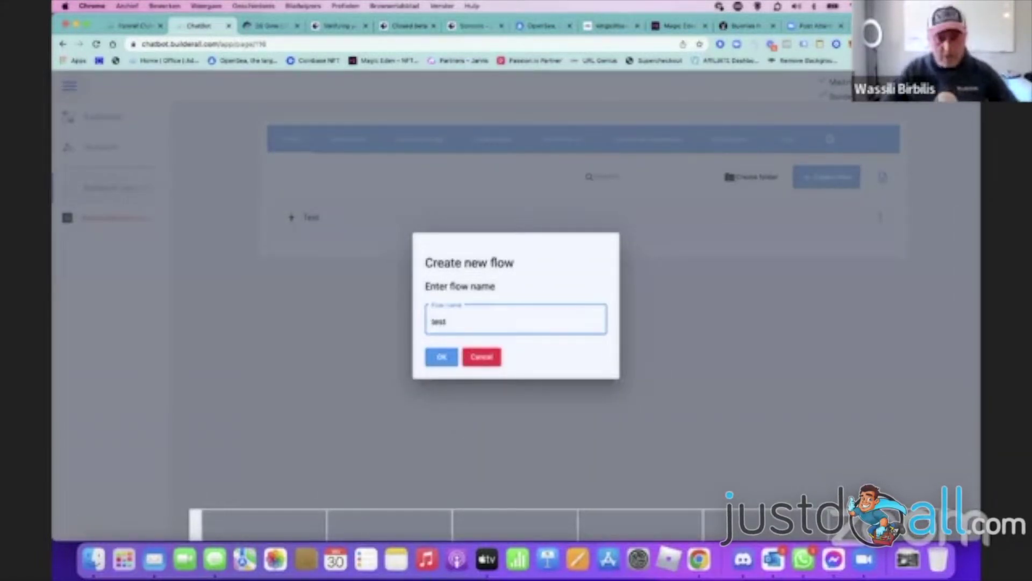
type("2")
left_click(442, 358)
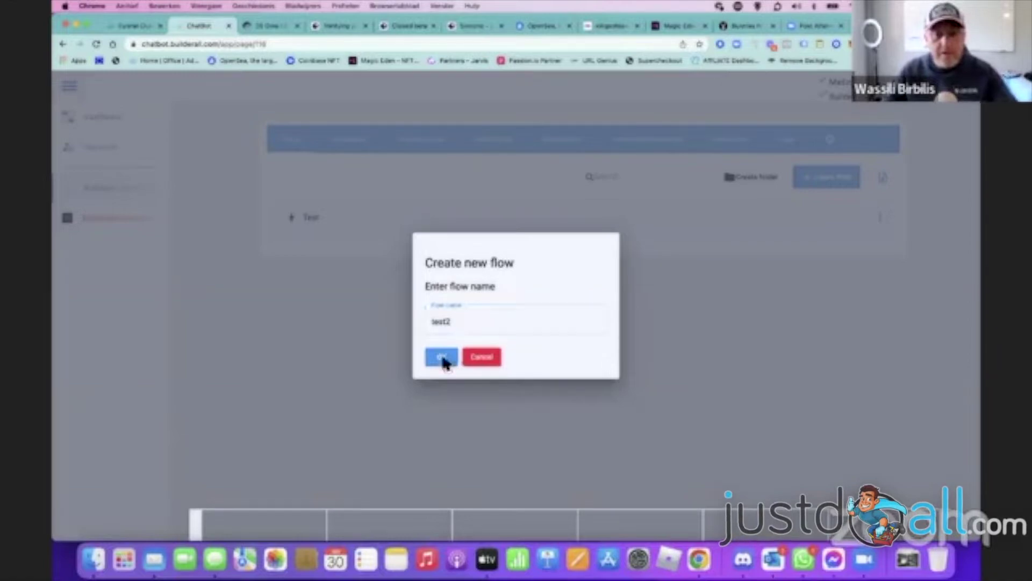
left_click(313, 272)
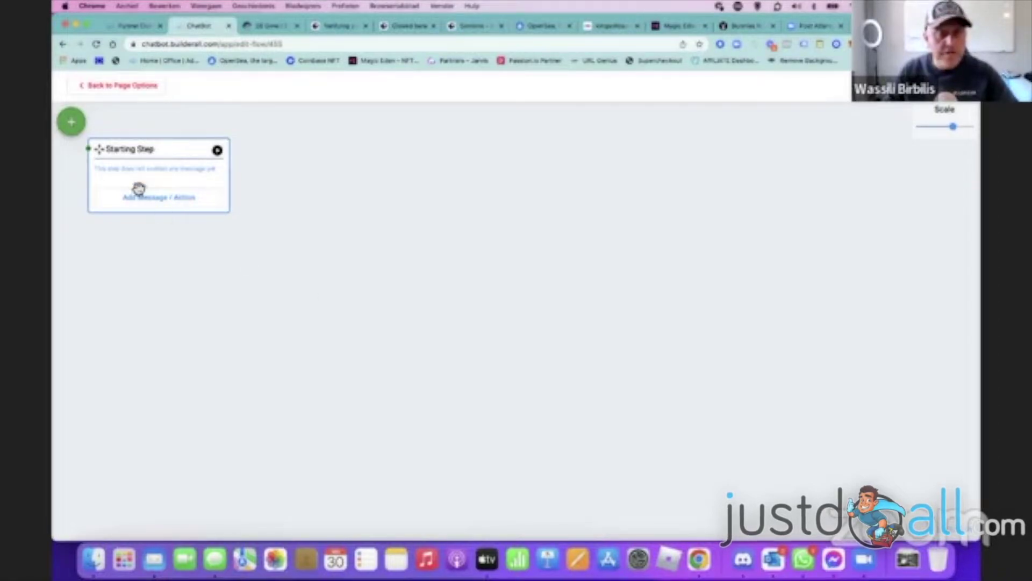
left_click(160, 199)
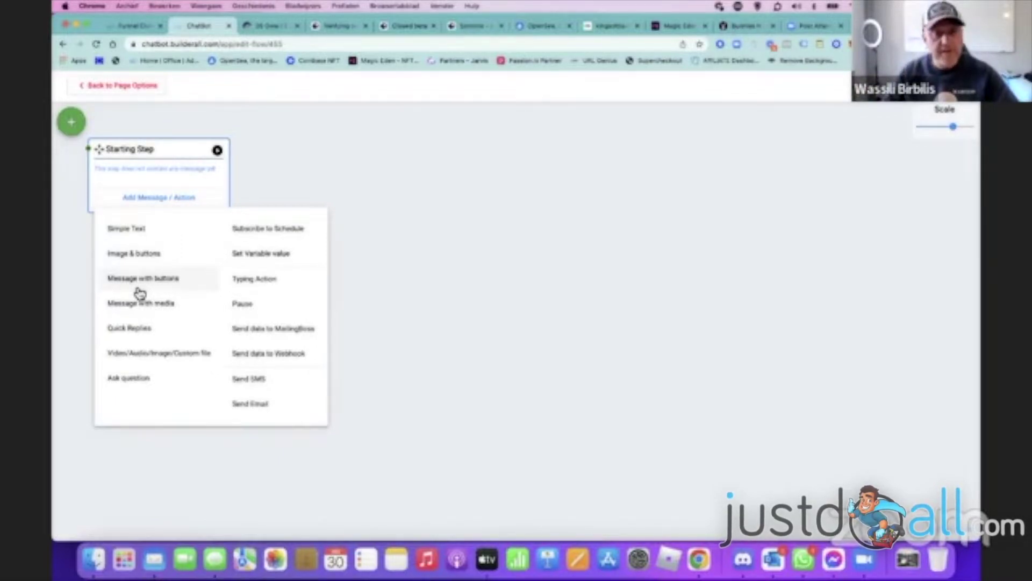
- Add a message with buttons to the Starting Step and set its button action to Other Action
left_click(142, 279)
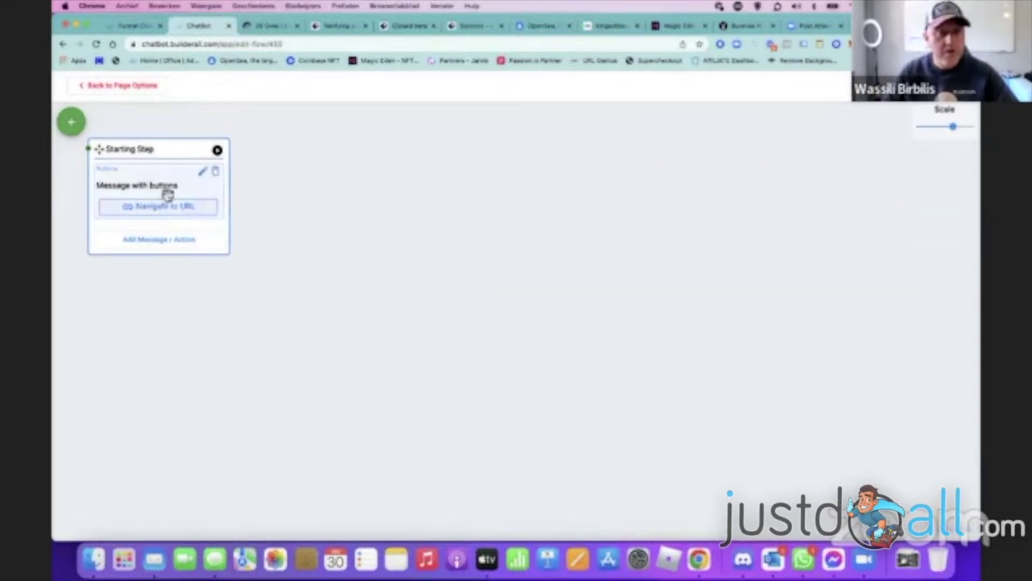
left_click(203, 171)
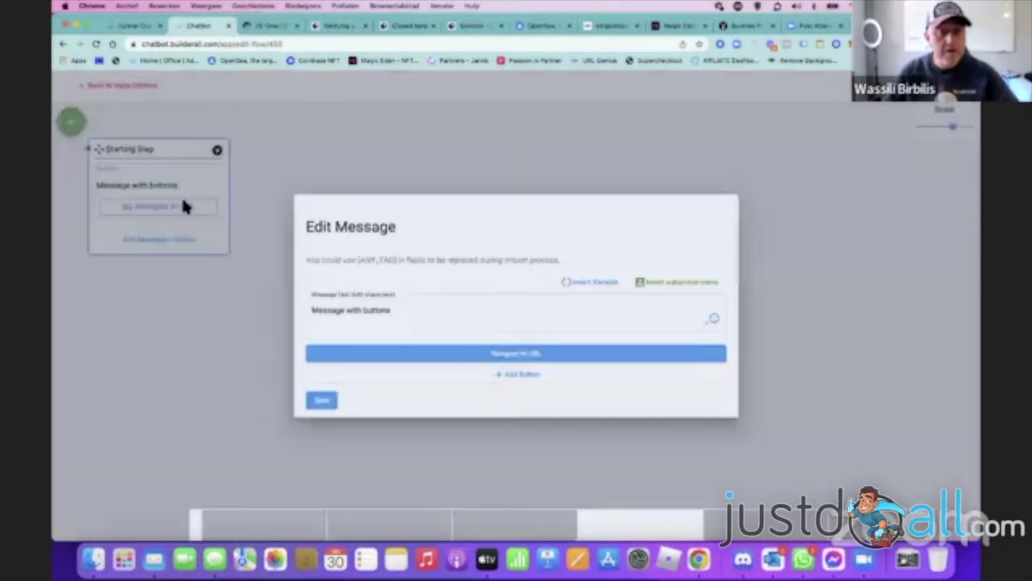
left_click(115, 285)
left_click(132, 205)
left_click(445, 323)
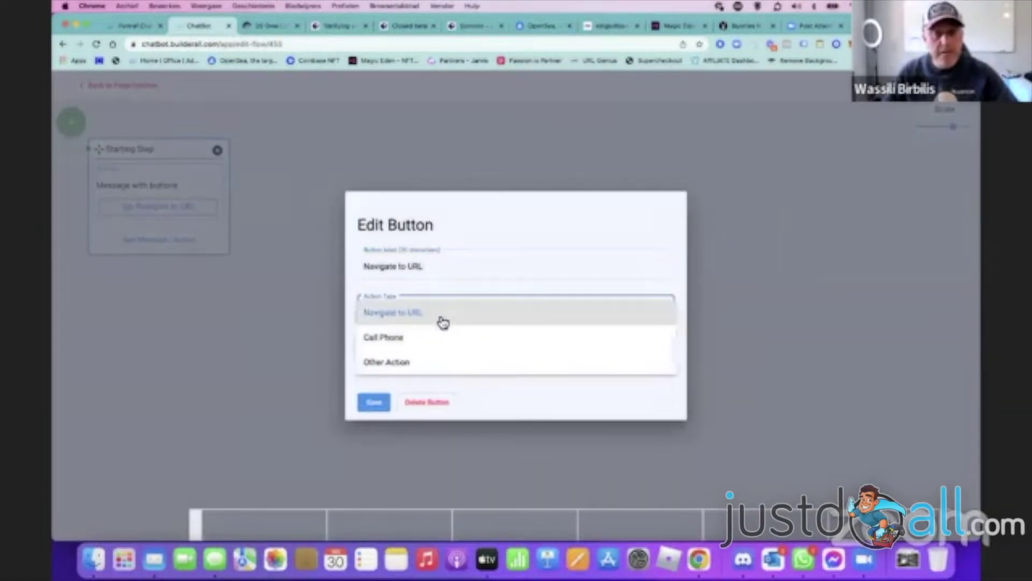
left_click(428, 370)
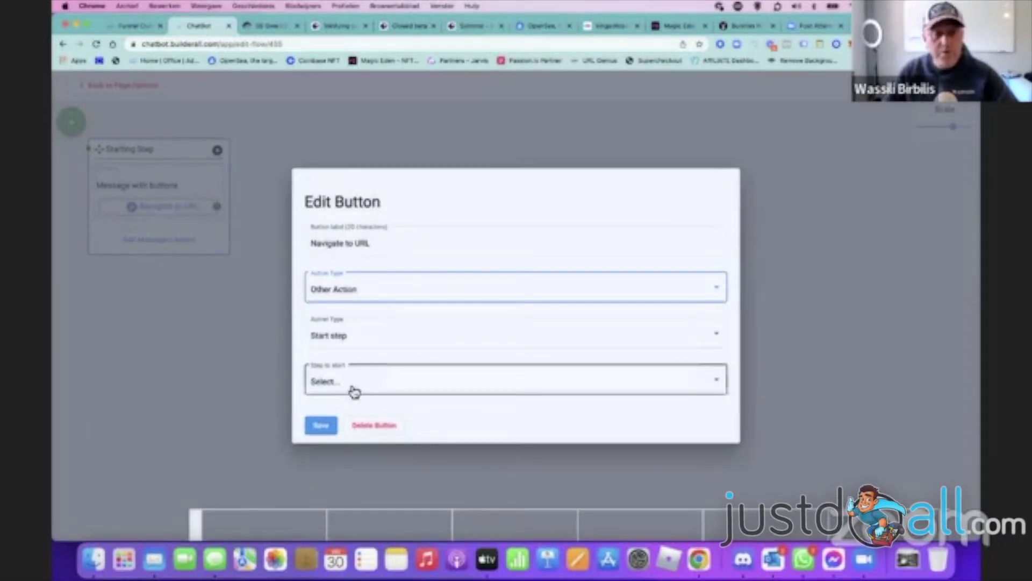
left_click(328, 428)
- Replace the message text with 'Hello are you interested in my free course'
left_click(203, 172)
left_click(396, 311)
key("BackSpace")
key("BackSpace")
key("BackSpace")
key("BackSpace")
key("BackSpace")
key("BackSpace")
key("BackSpace")
key("BackSpace")
key("BackSpace")
key("BackSpace")
key("BackSpace")
key("BackSpace")
key("BackSpace")
key("BackSpace")
key("BackSpace")
key("BackSpace")
key("BackSpace")
key("BackSpace")
key("BackSpace")
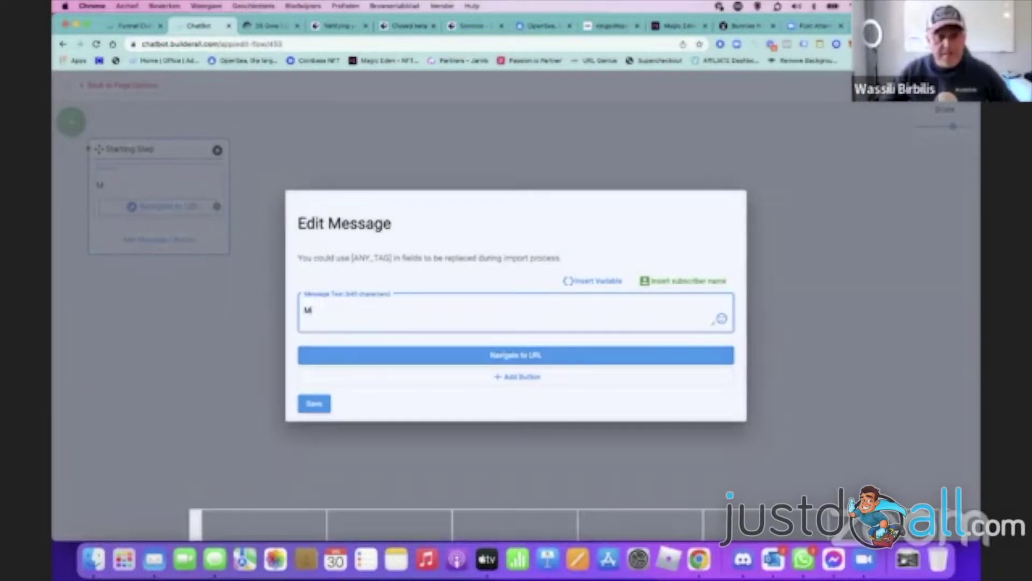
key("BackSpace")
type("Hello are you interested in my free course")
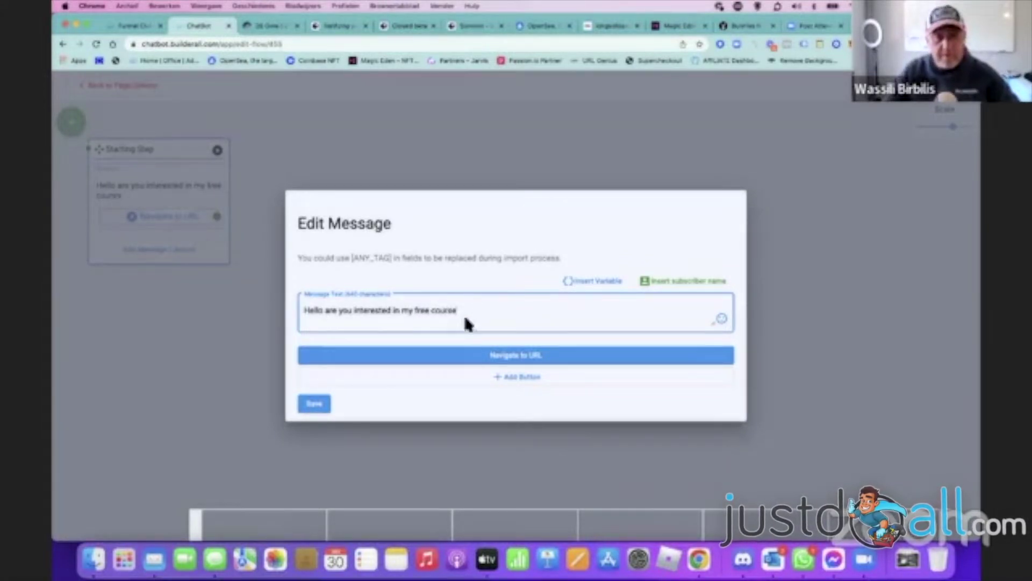
- Label the button 'Yes I Am' with Other Action, then save the button and message
left_click(498, 356)
key("BackSpace")
key("BackSpace")
key("BackSpace")
key("BackSpace")
key("BackSpace")
key("BackSpace")
key("BackSpace")
key("BackSpace")
key("BackSpace")
key("BackSpace")
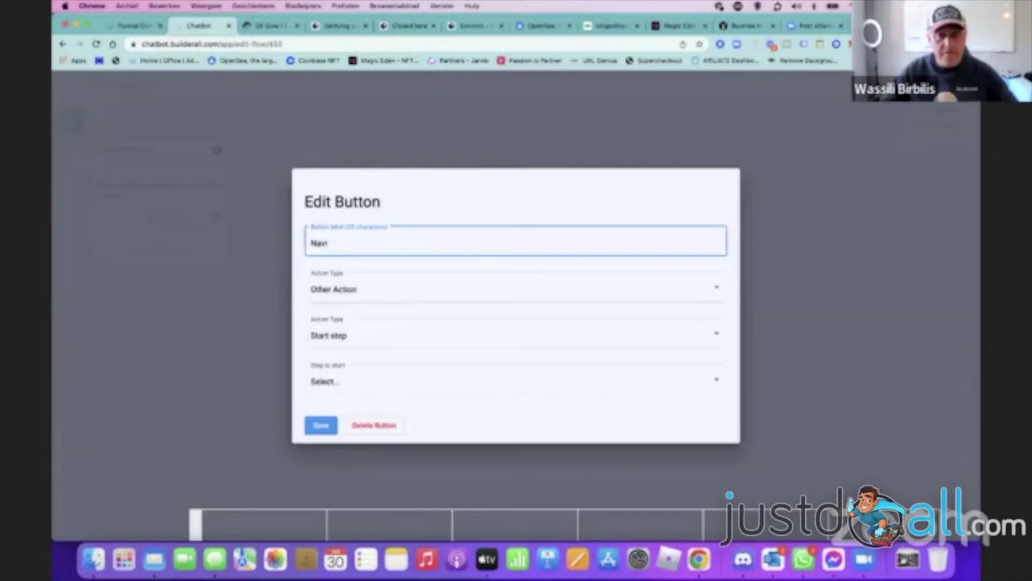
type("Yes")
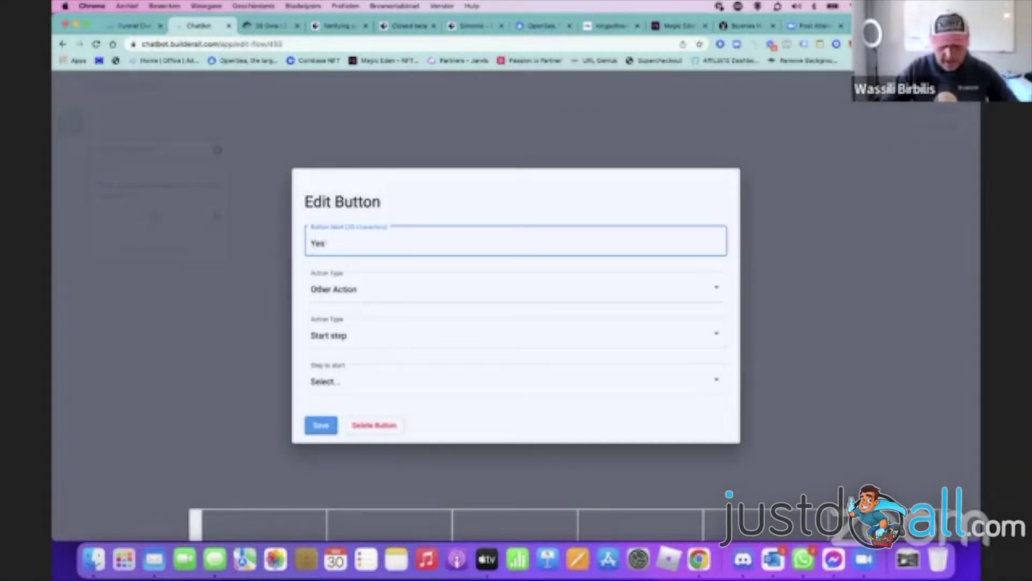
type(" I Am")
left_click(405, 297)
left_click(392, 292)
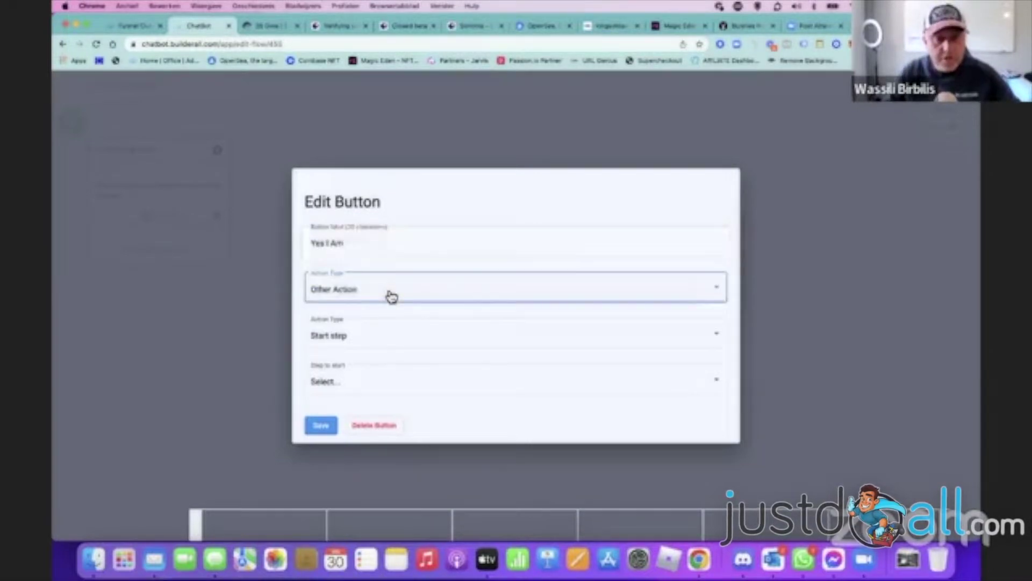
left_click(326, 426)
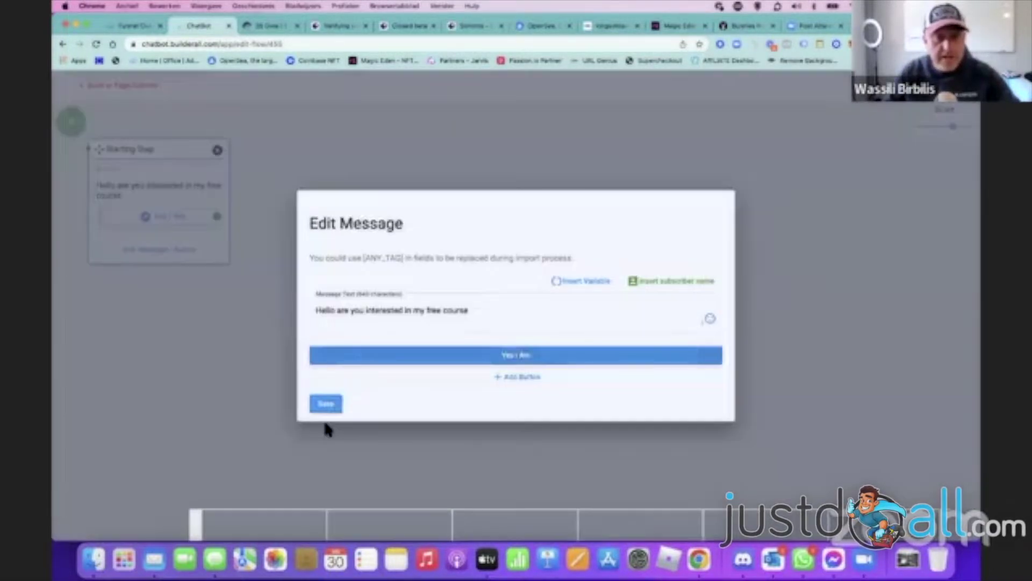
left_click(339, 405)
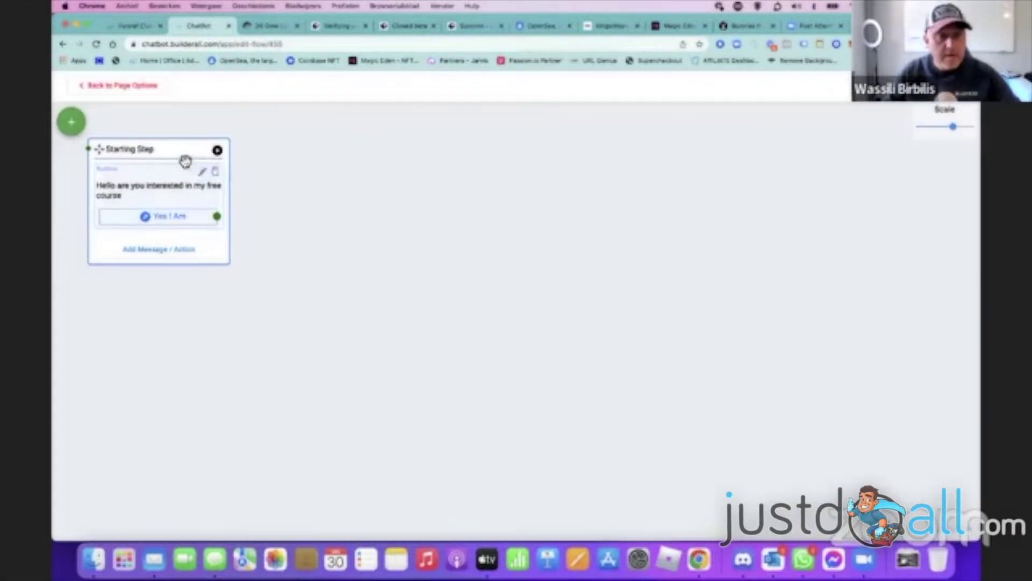
- Add a step named step1 to the right of the Starting Step and list its message types
left_click_drag(100, 151, 188, 152)
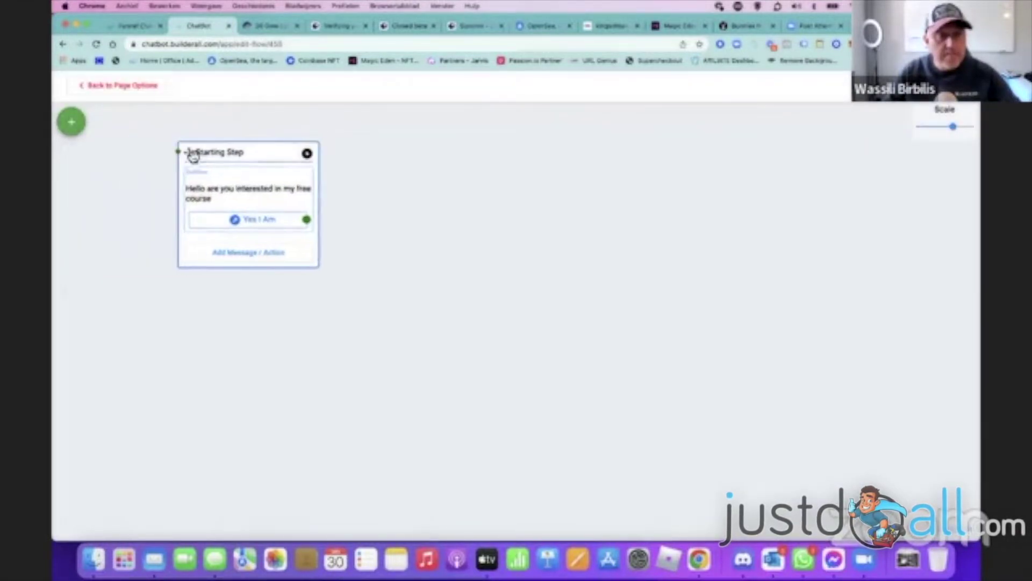
left_click(70, 123)
type("step1")
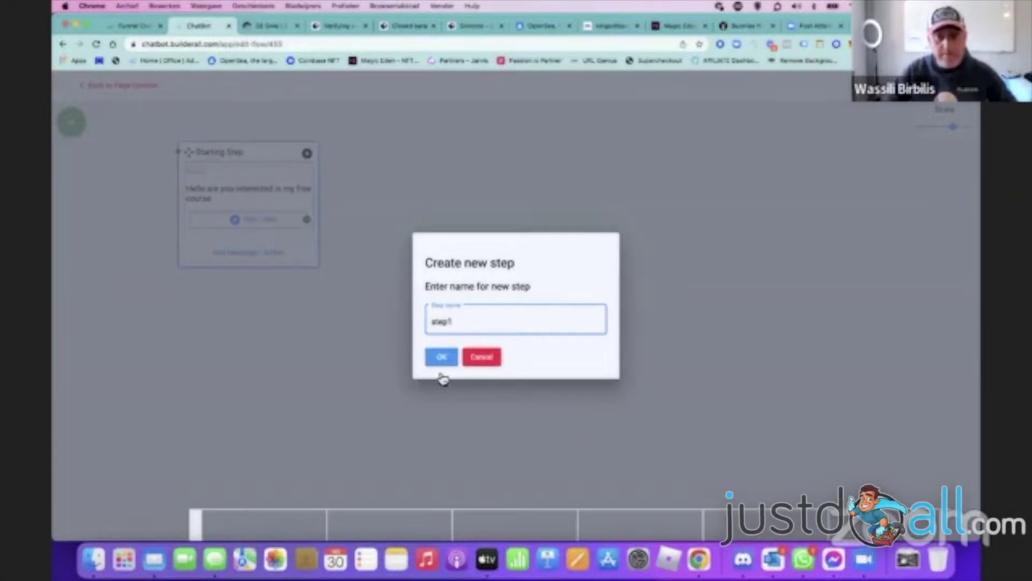
left_click(442, 357)
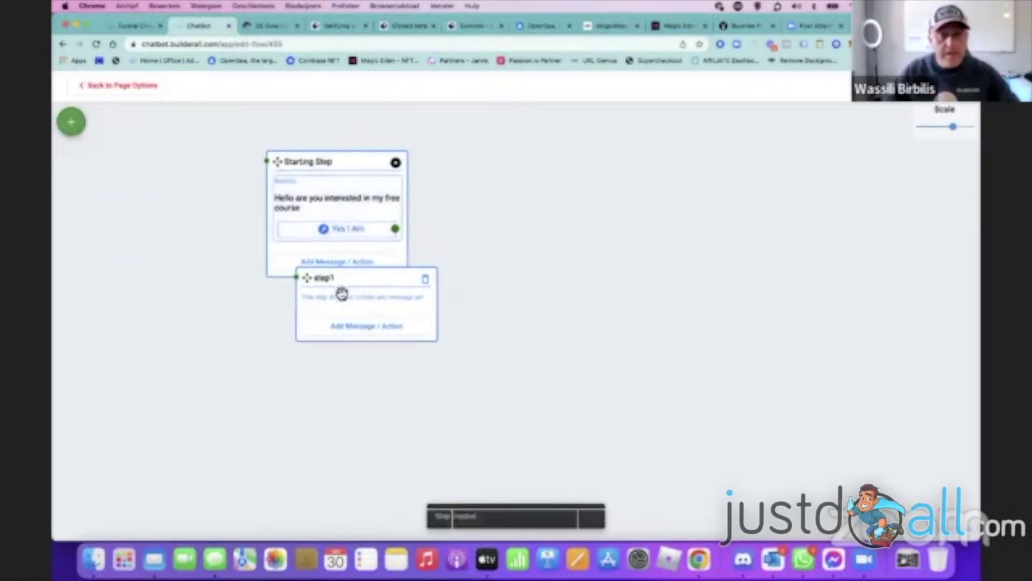
left_click_drag(301, 279, 498, 190)
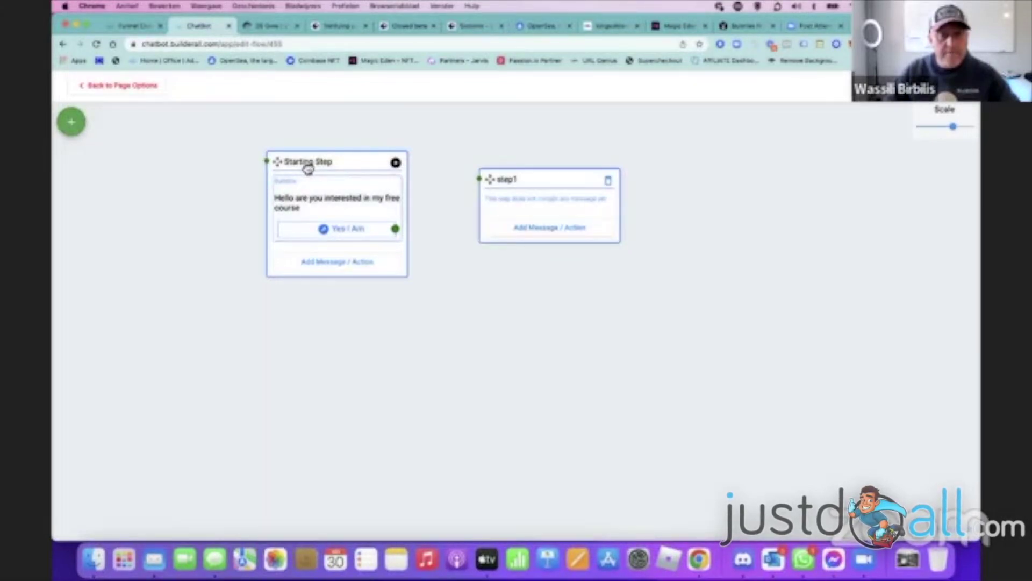
left_click(522, 225)
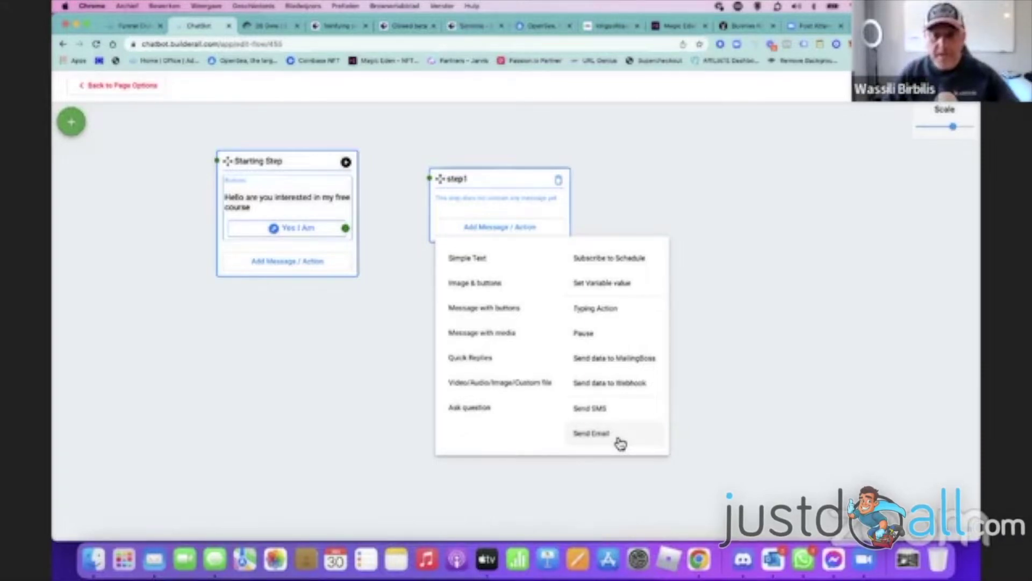
- Add a text message to step1 and clear its 'Text goes here' placeholder
left_click(736, 215)
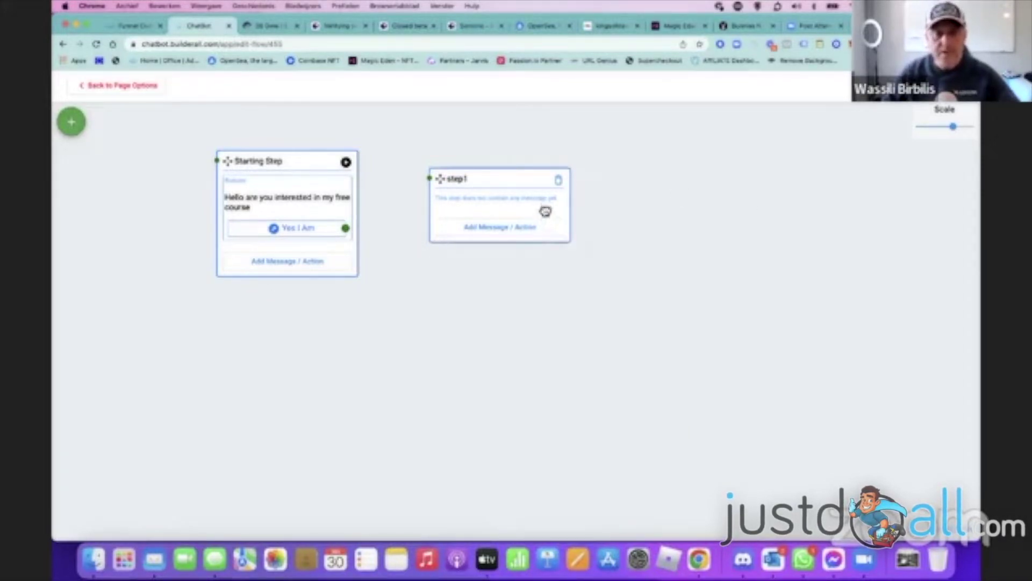
left_click(535, 228)
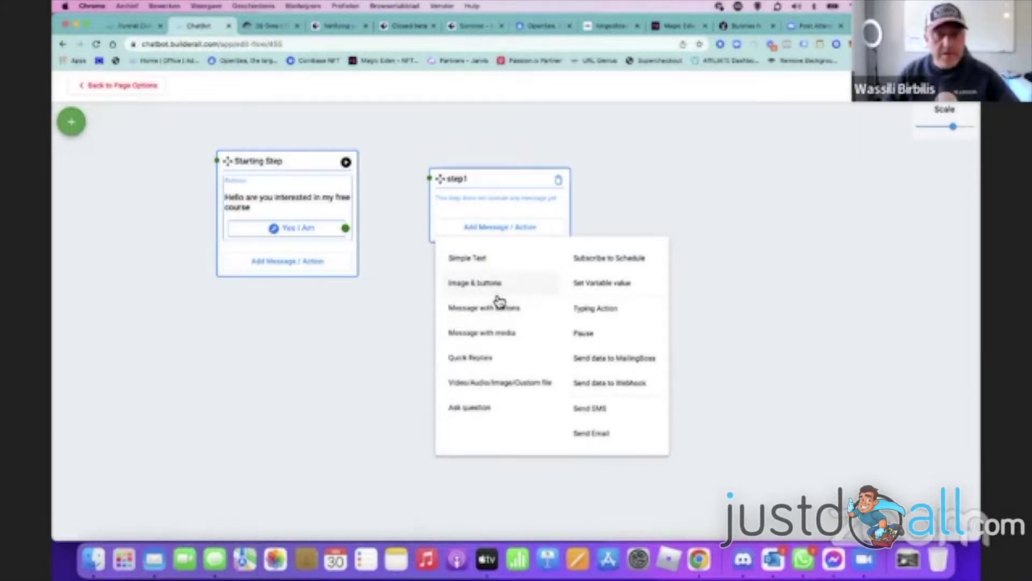
left_click(481, 258)
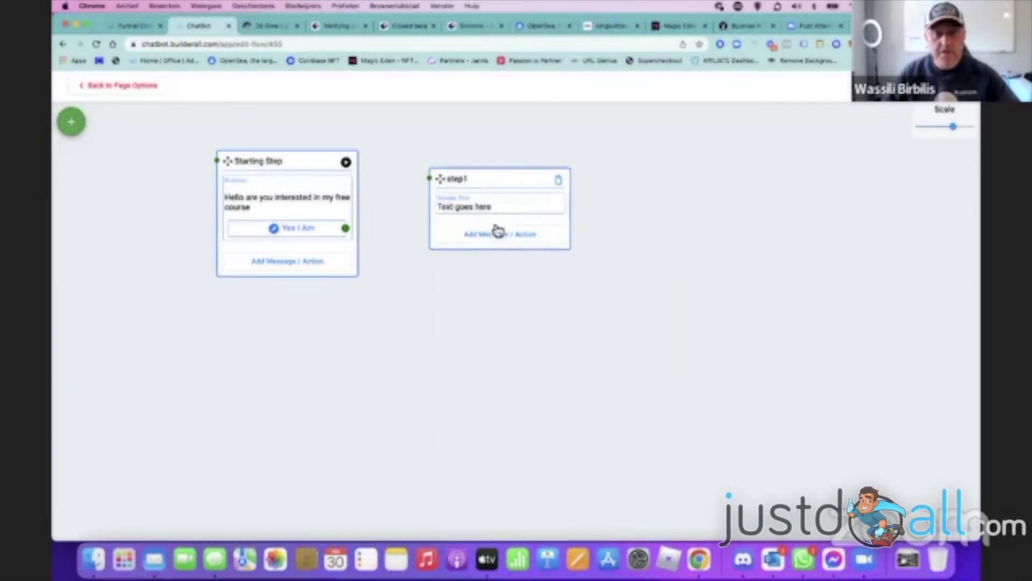
left_click(543, 202)
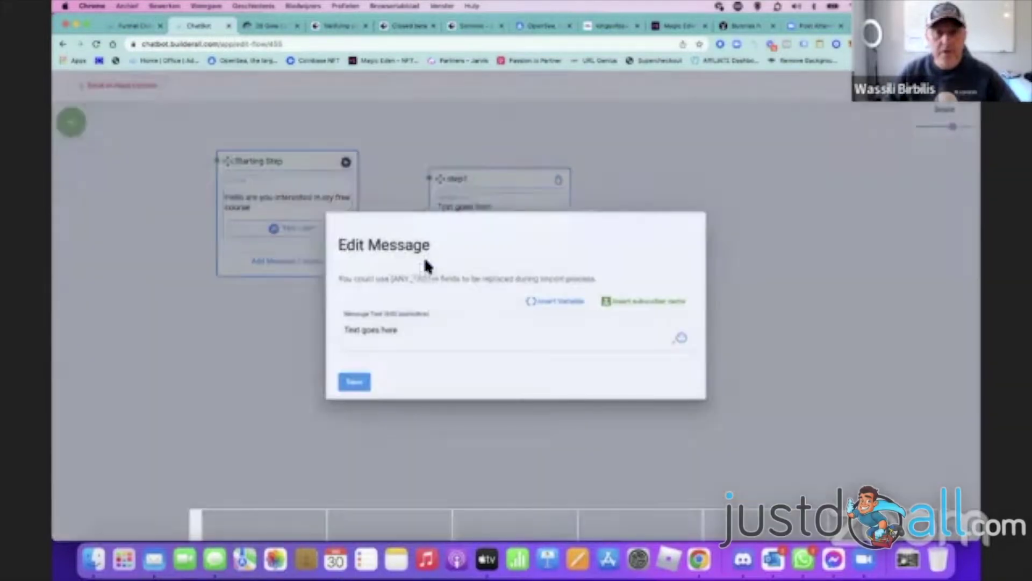
left_click_drag(409, 330, 330, 330)
key("BackSpace")
type("Gool")
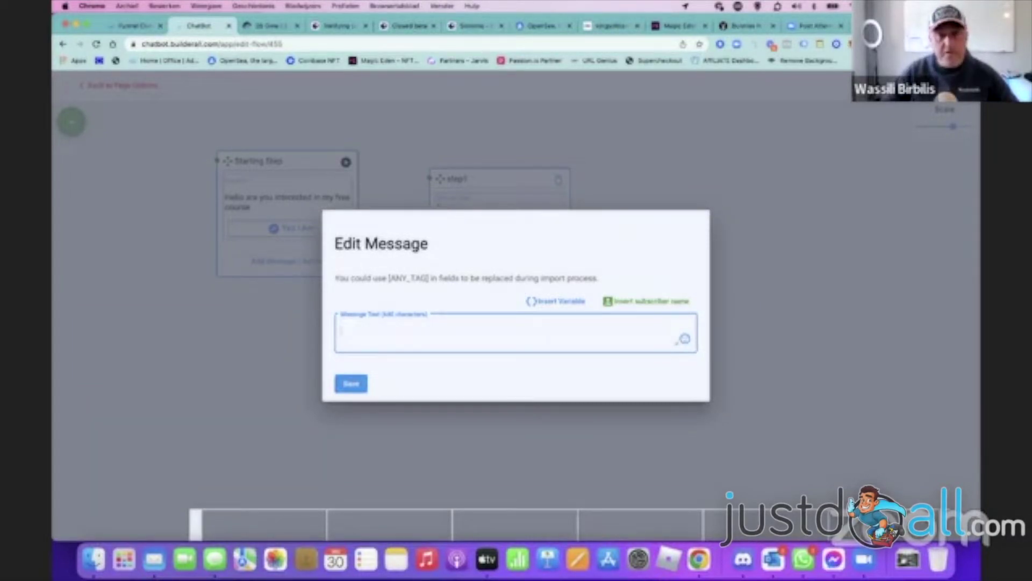
- Insert the subscriber's first name variable at the start of the message
left_click(554, 302)
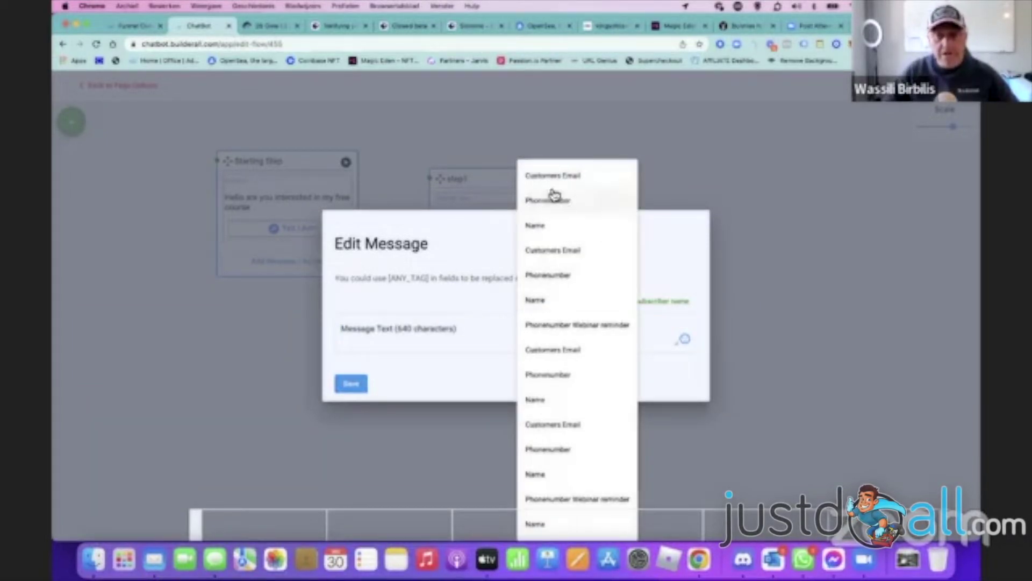
left_click(699, 345)
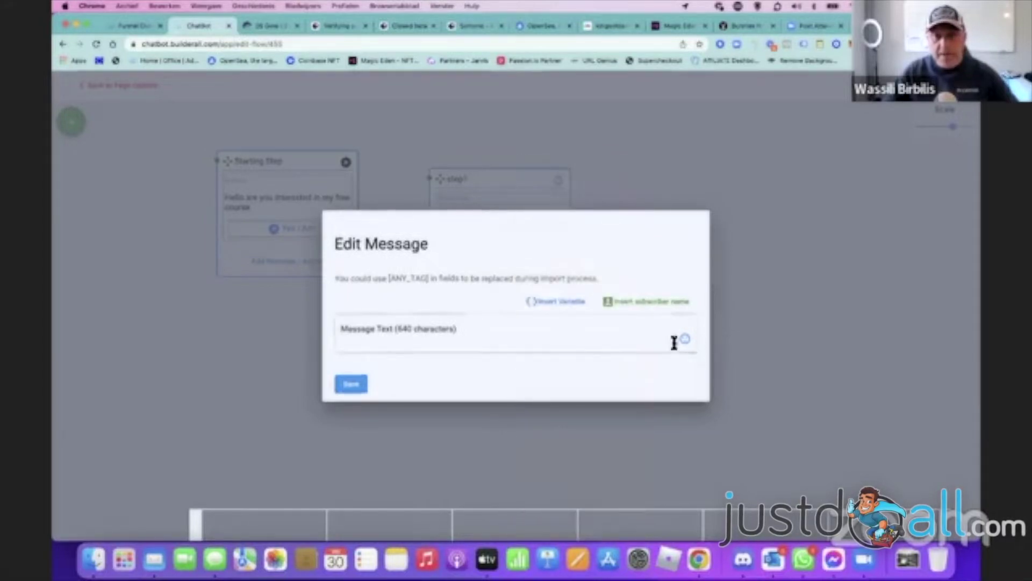
left_click(649, 301)
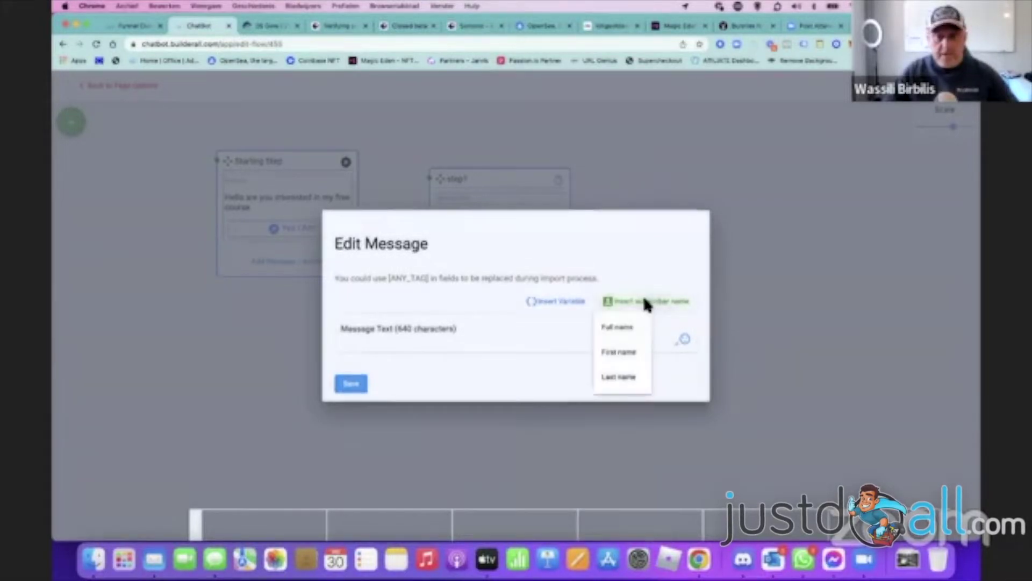
left_click(618, 352)
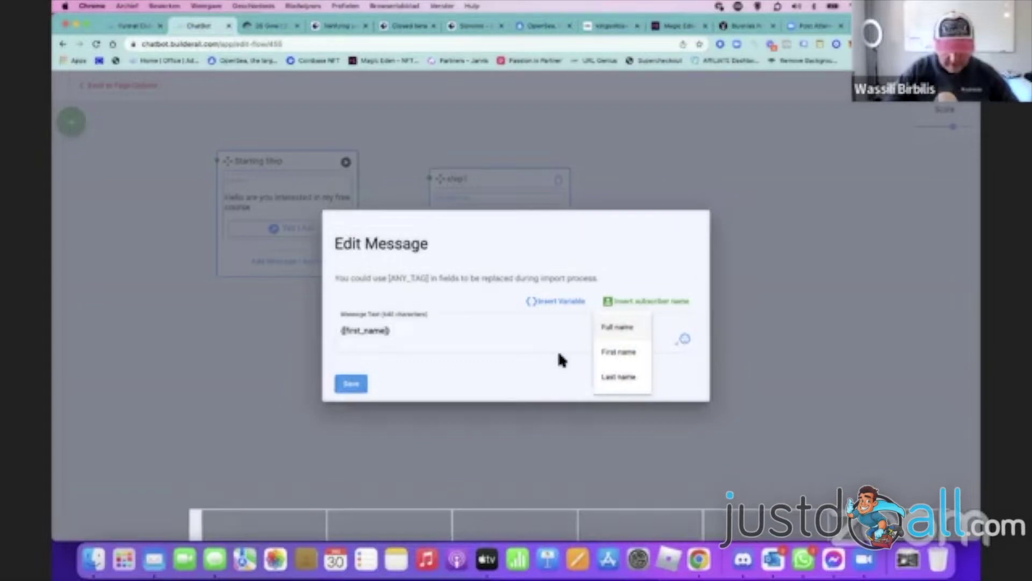
key("Return")
key("Return")
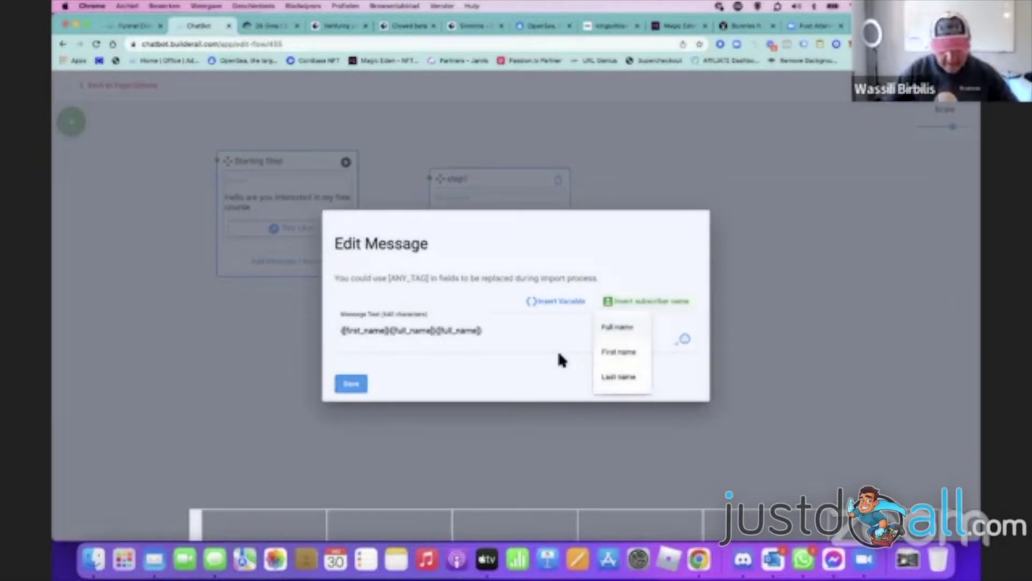
key("Return")
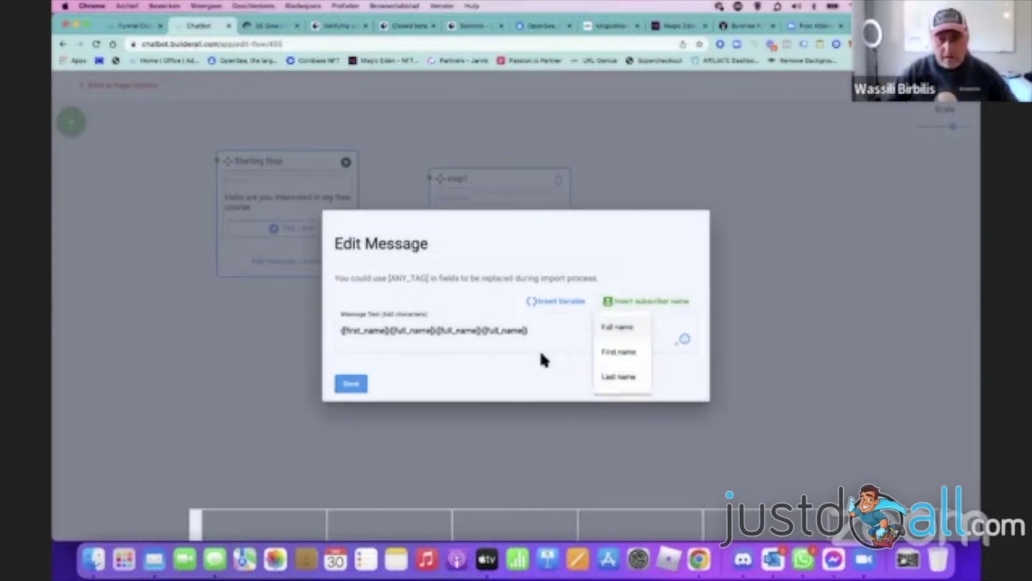
left_click(535, 331)
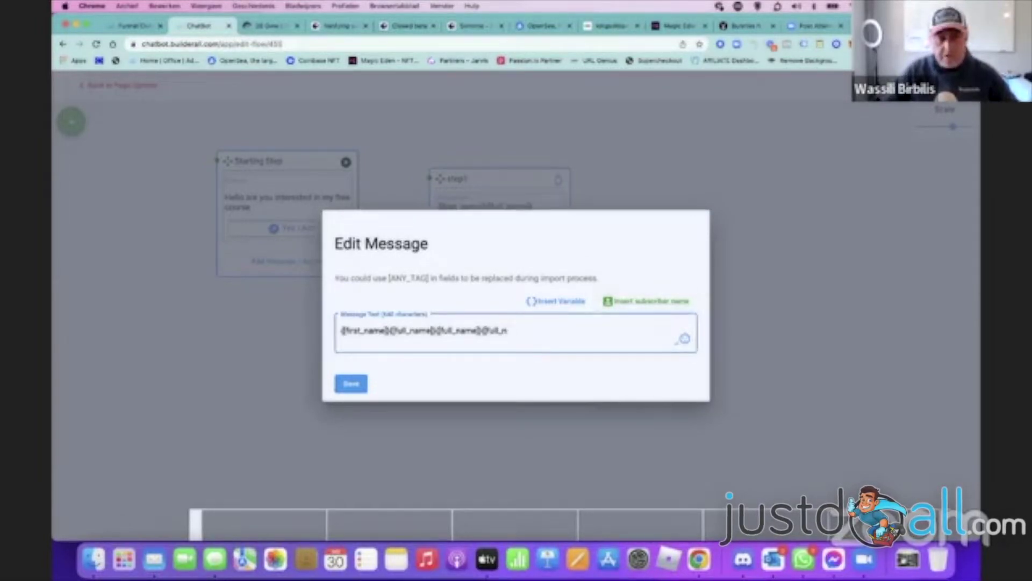
key("BackSpace")
key("BackSpace")
key("BackSpace")
key("BackSpace")
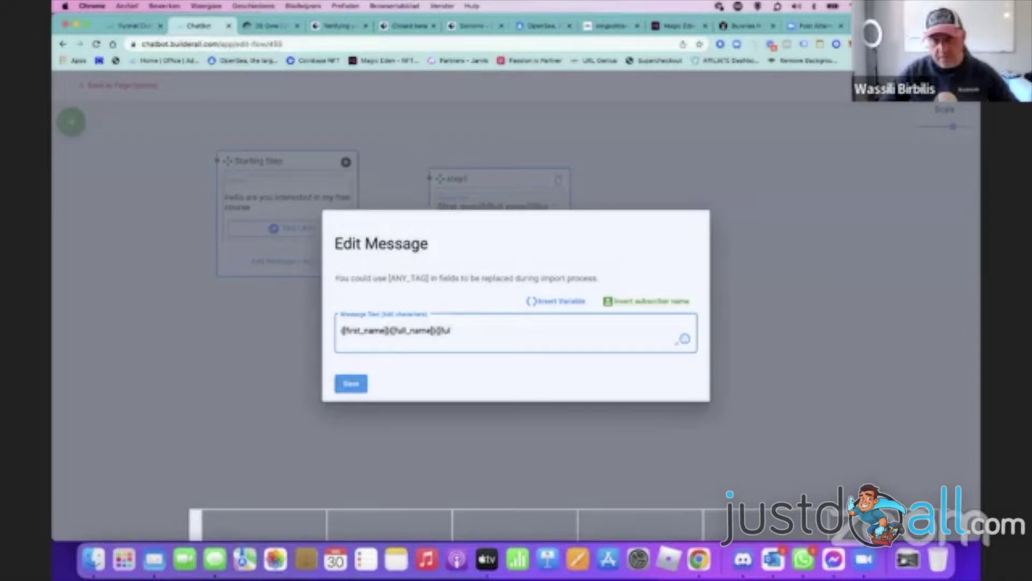
key("BackSpace")
key("BackSpace")
key("BackSpace")
key("BackSpace")
key("BackSpace")
key("BackSpace")
key("BackSpace")
key("BackSpace")
key("BackSpace")
key("BackSpace")
key("BackSpace")
key("BackSpace")
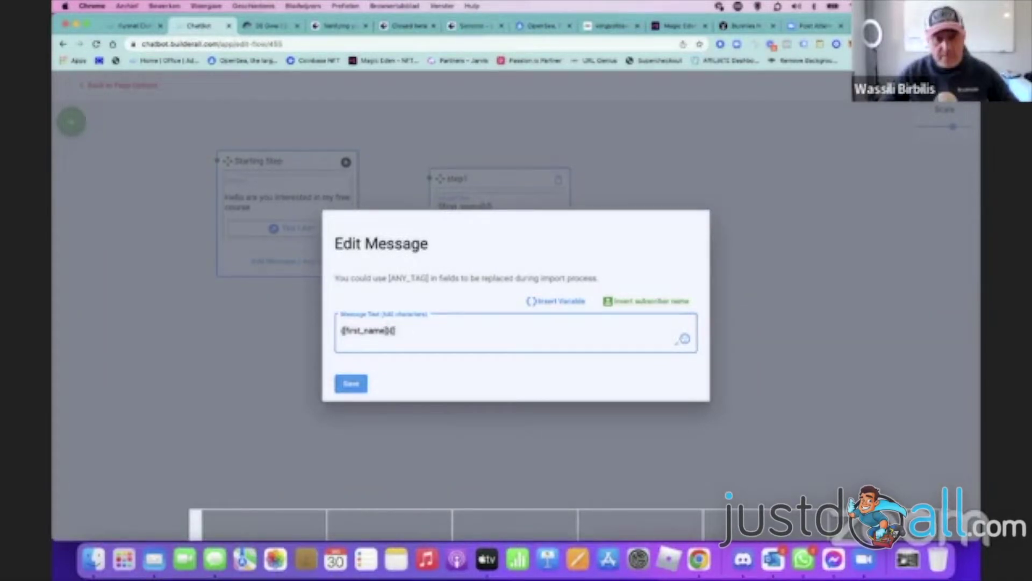
- Append ' so next step I ask your email' to the message and save it
type("so next step I")
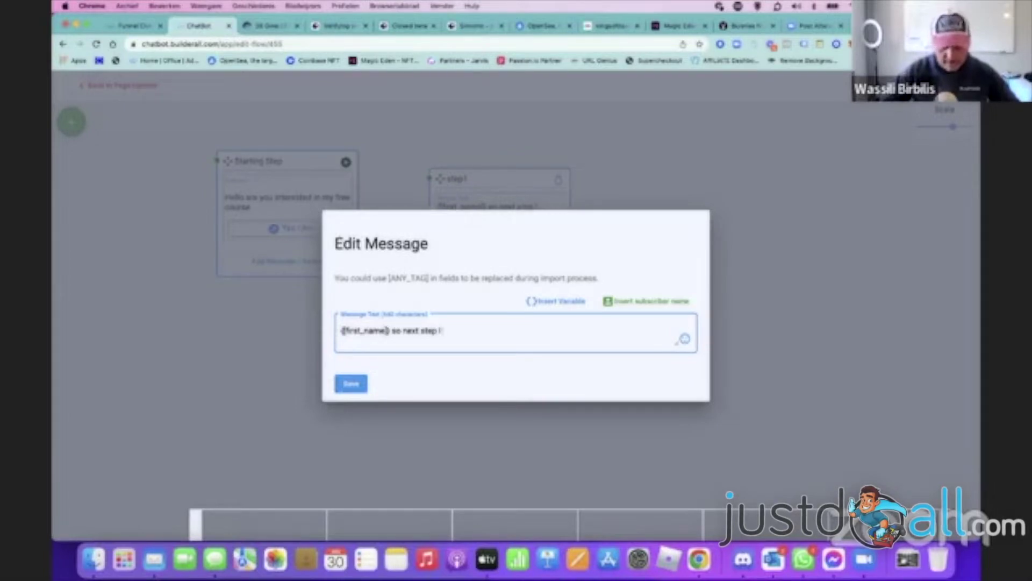
type(" ask your emai")
key("BackSpace")
key("BackSpace")
key("BackSpace")
type("mail")
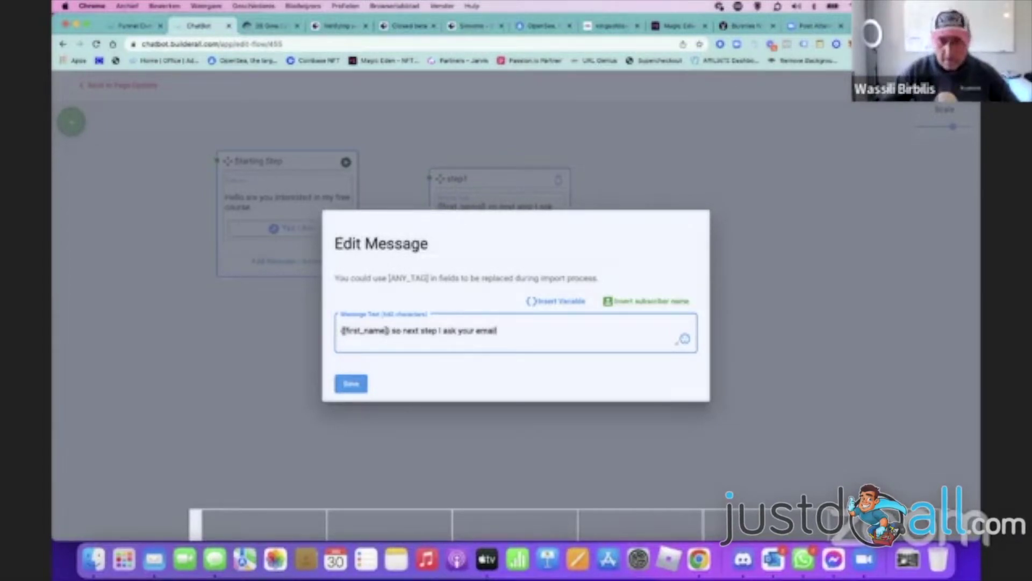
left_click(355, 384)
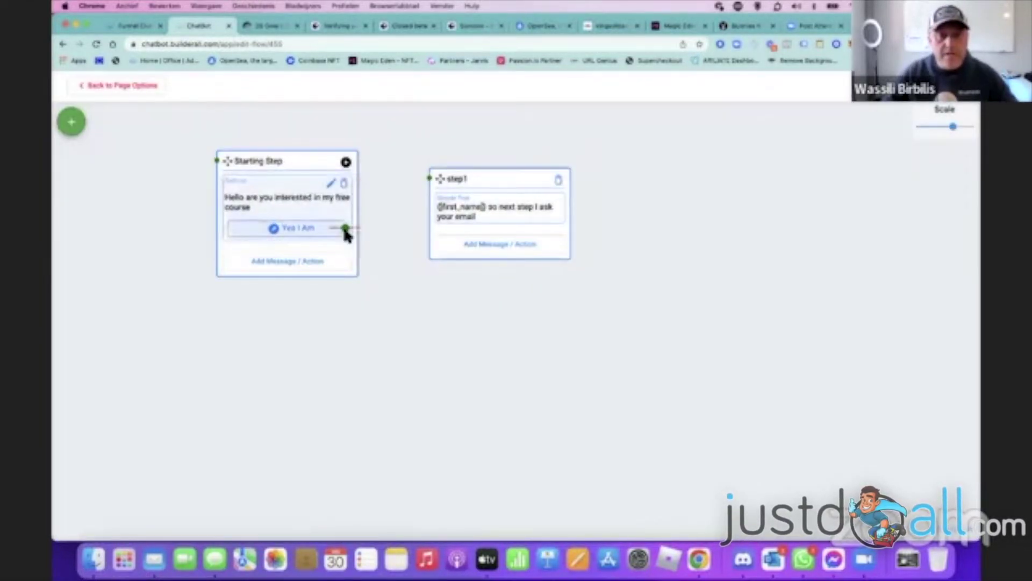
- Link the Yes I Am answer to step1
left_click(346, 228)
left_click(755, 265)
left_click_drag(346, 228, 211, 161)
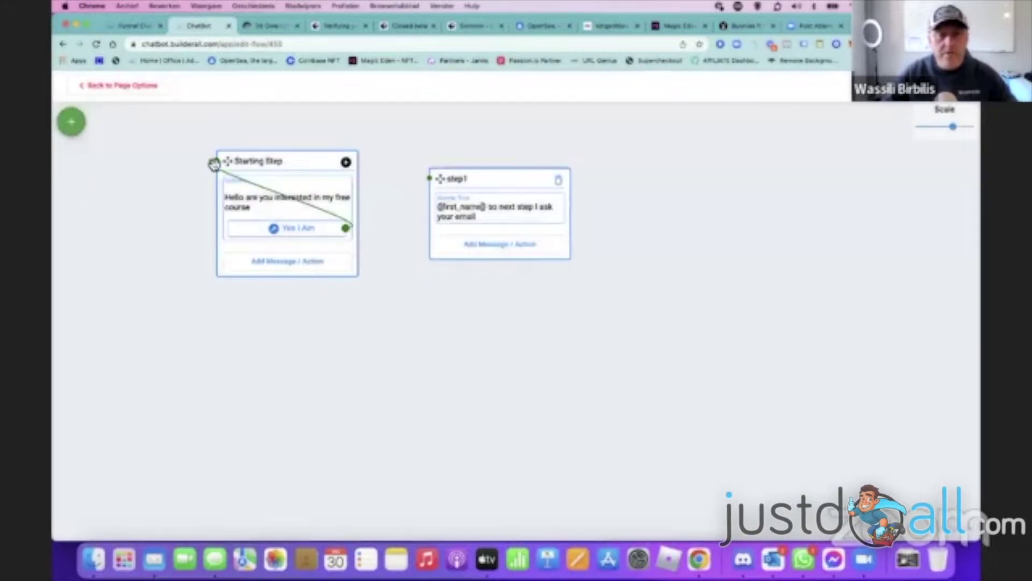
left_click_drag(346, 228, 431, 178)
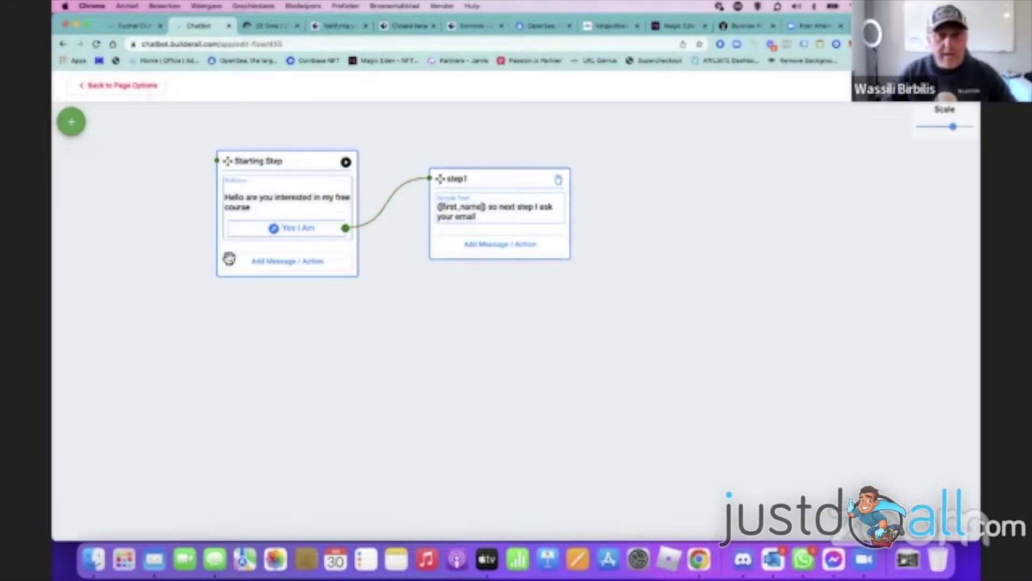
- Create a new step named 'step2' and place it to the right of step1
left_click(71, 121)
type("step2")
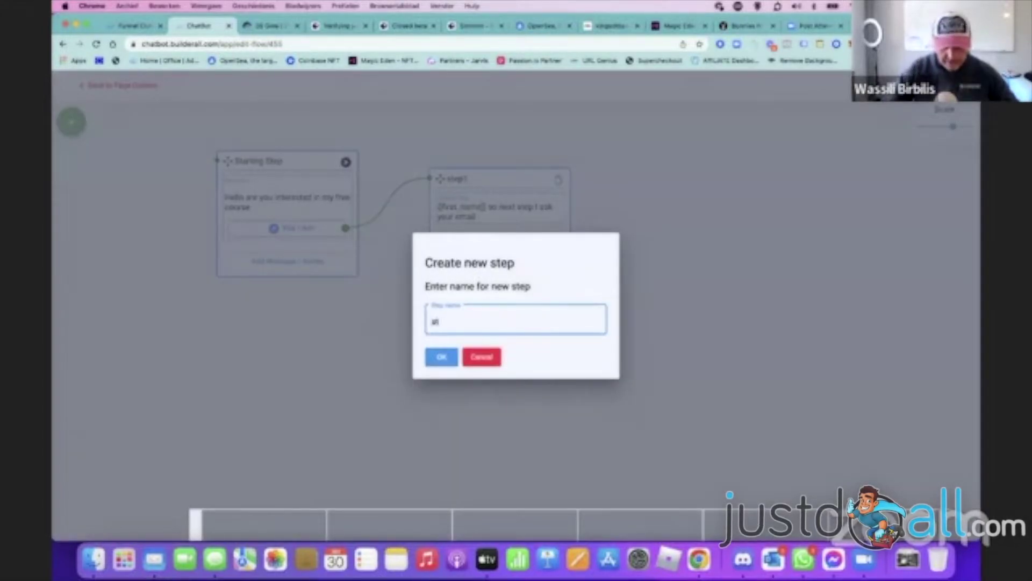
left_click(445, 359)
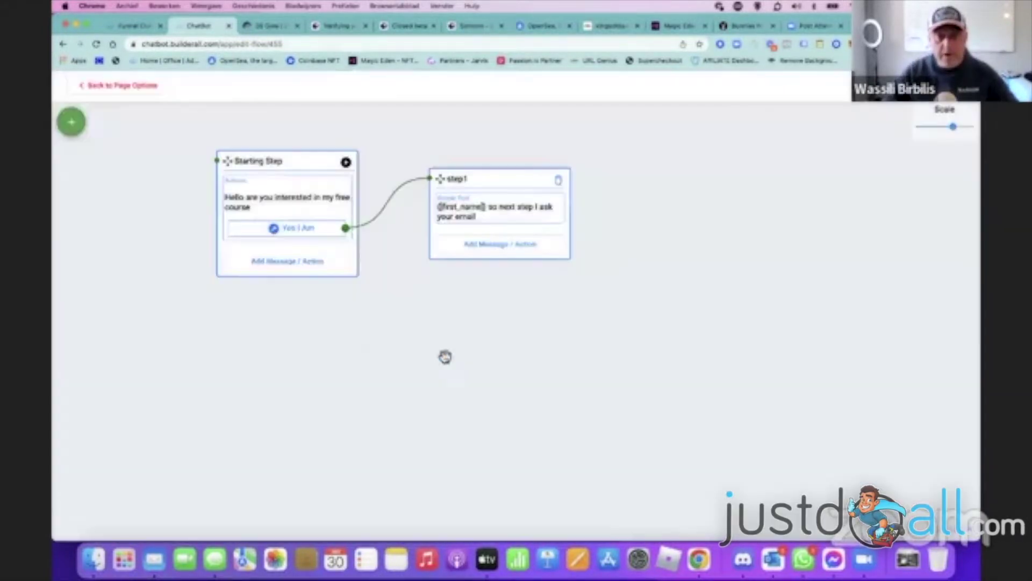
left_click_drag(222, 273, 665, 173)
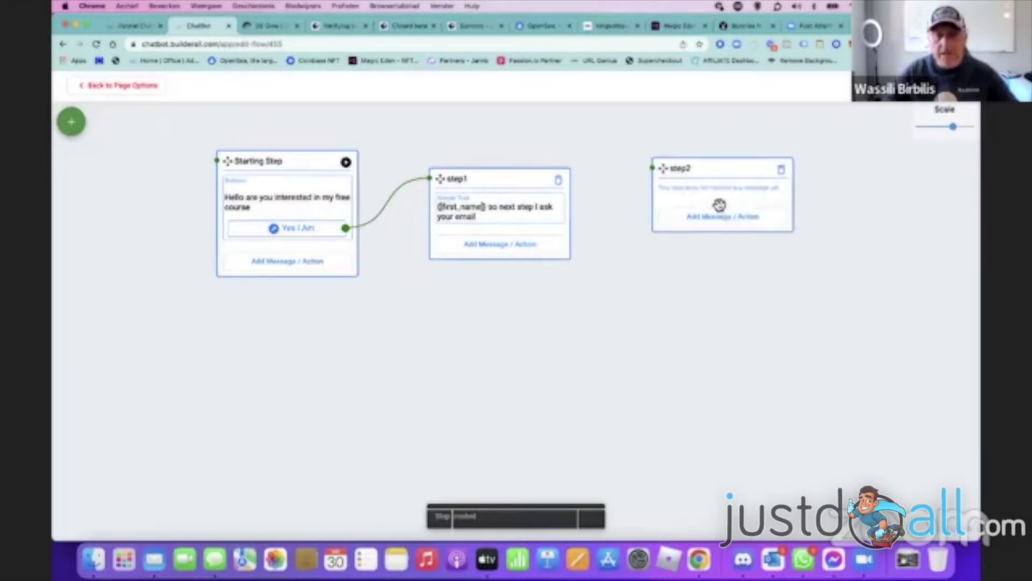
left_click(738, 216)
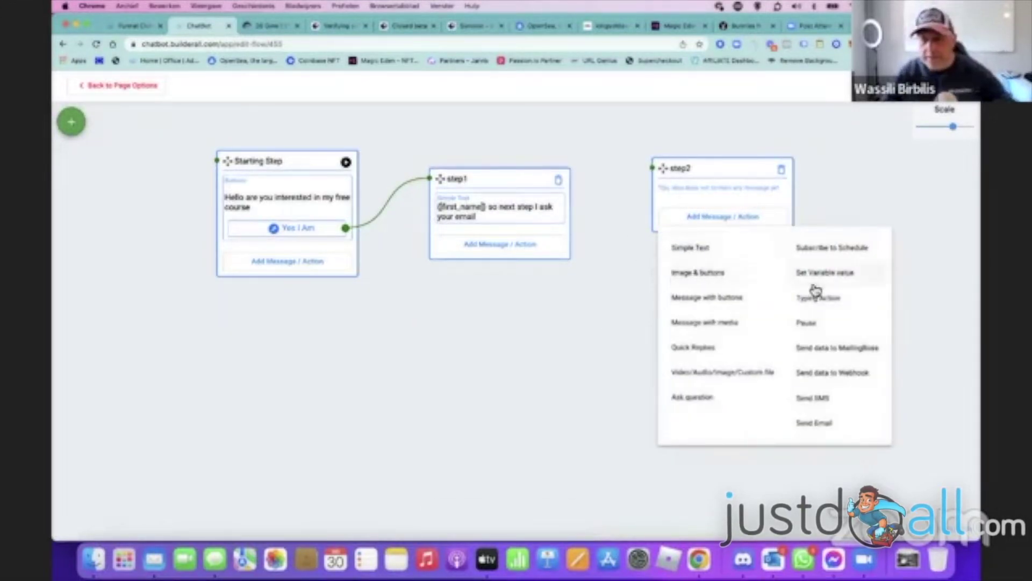
- Make step2 ask 'What is your email' and store the answer in Customers Email
left_click(705, 397)
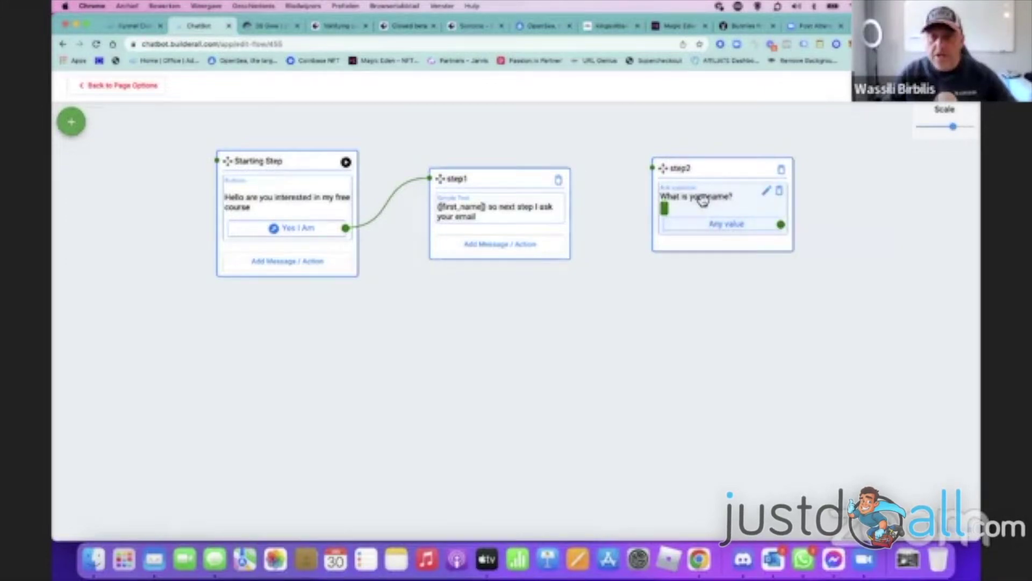
left_click(766, 190)
left_click_drag(374, 304, 287, 299)
key("BackSpace")
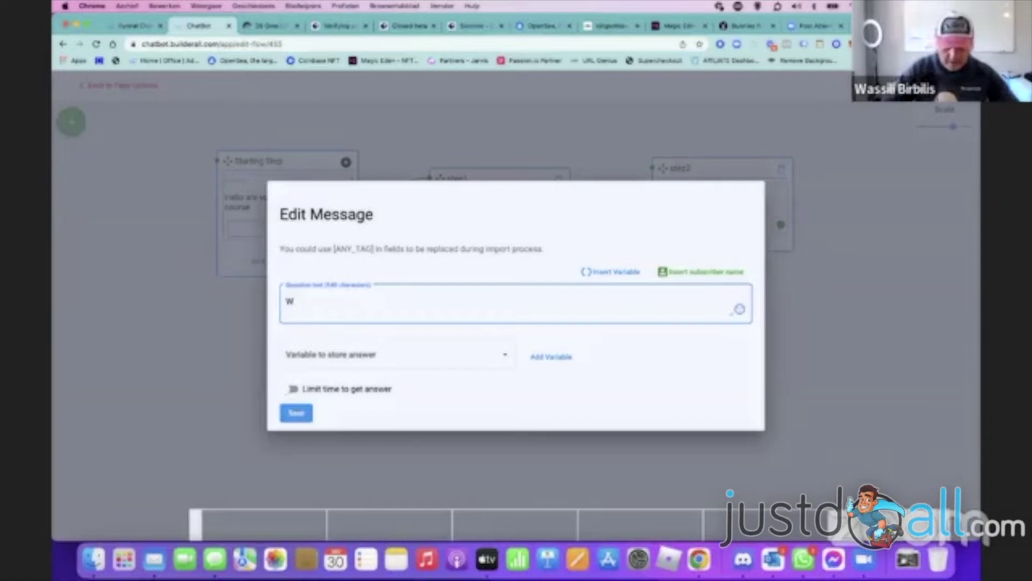
type("our ema")
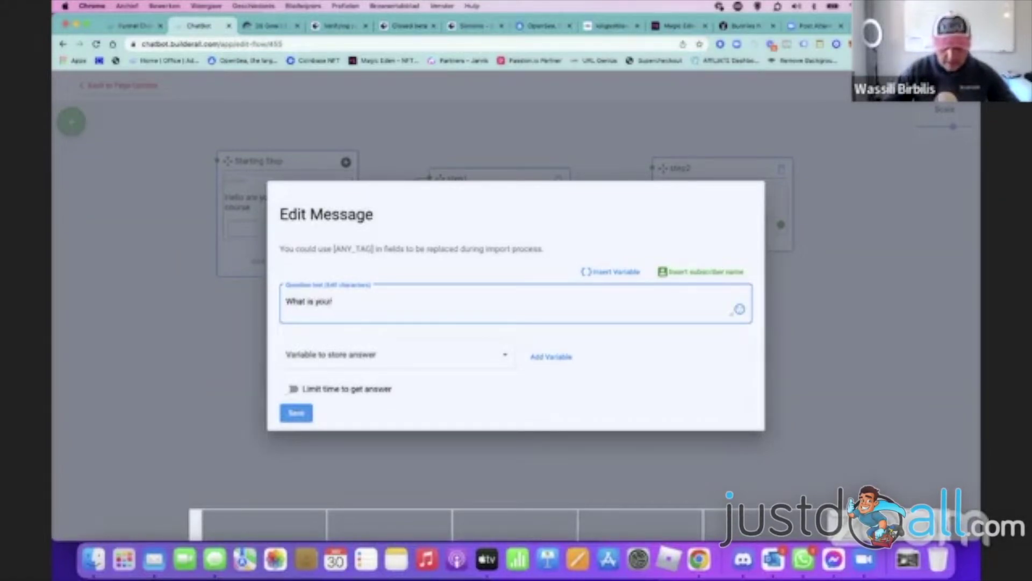
left_click(318, 355)
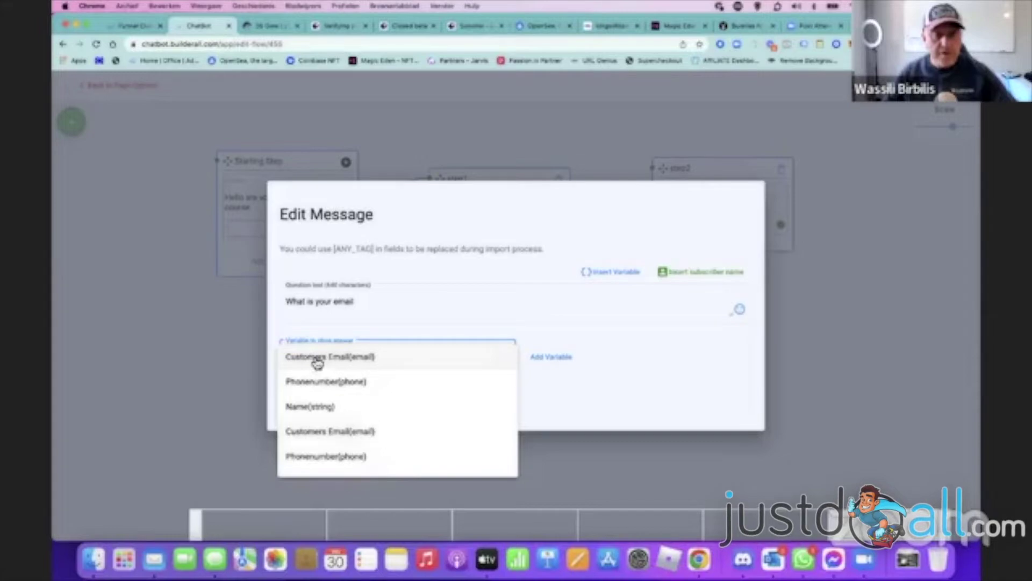
left_click(316, 359)
left_click(298, 451)
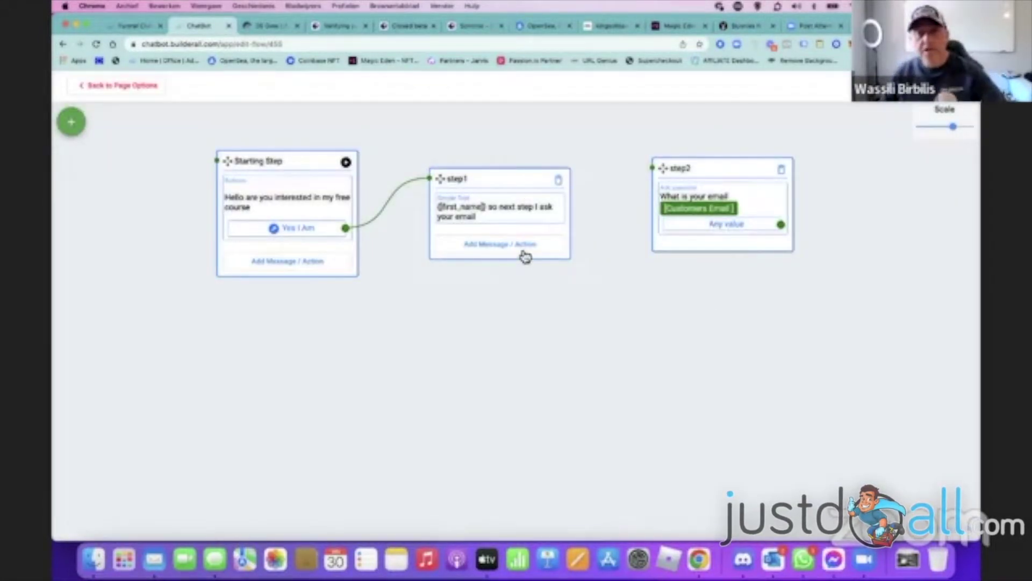
- Exit the flow editor back to the Flows list showing Test and test2
left_click(516, 247)
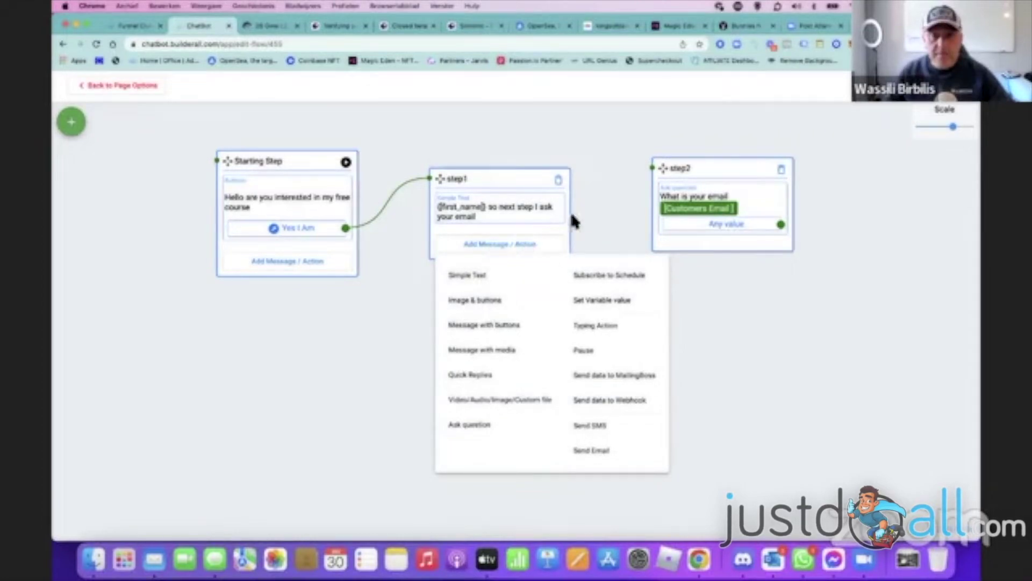
left_click(556, 235)
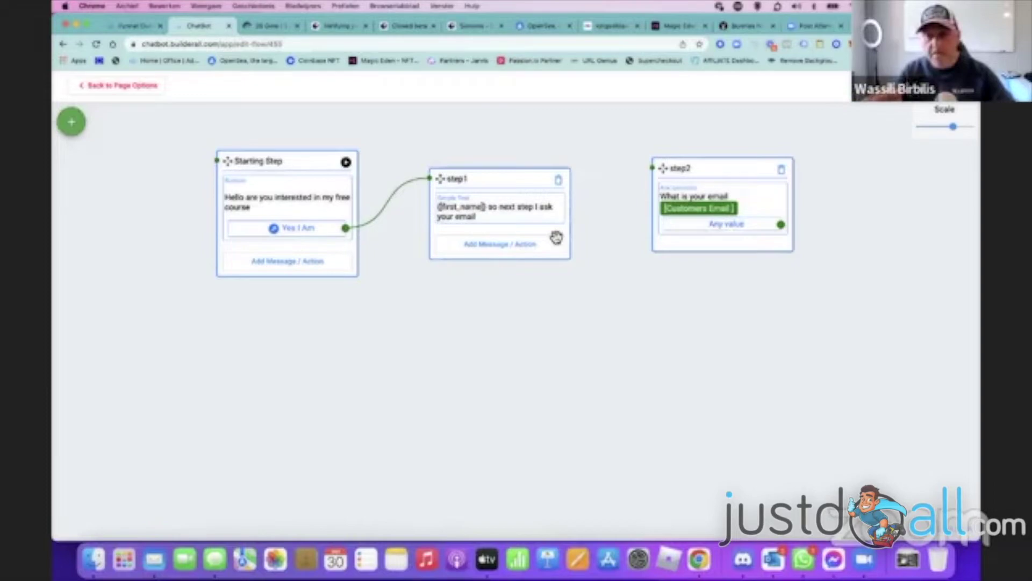
left_click_drag(756, 337, 665, 346)
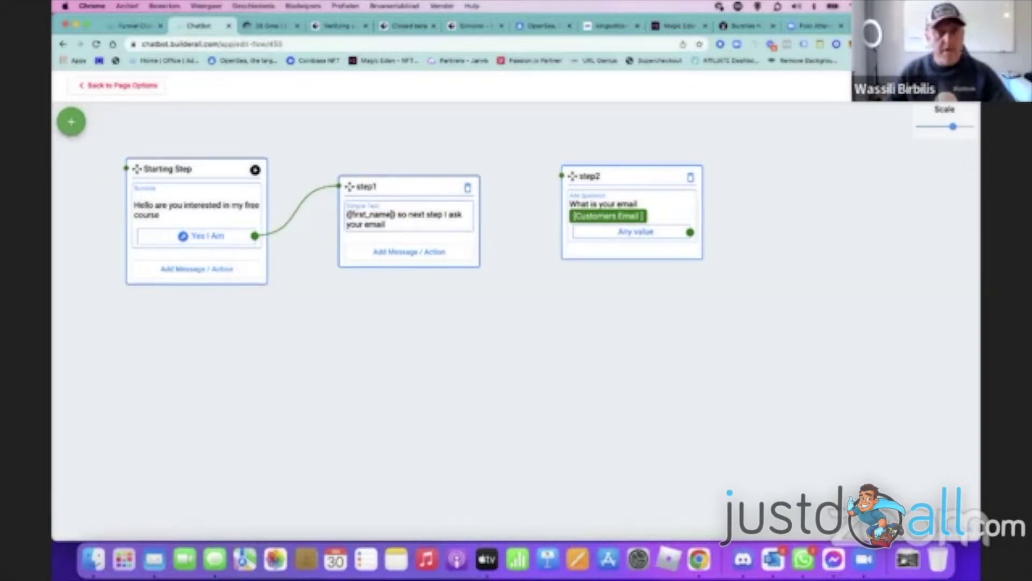
left_click(97, 86)
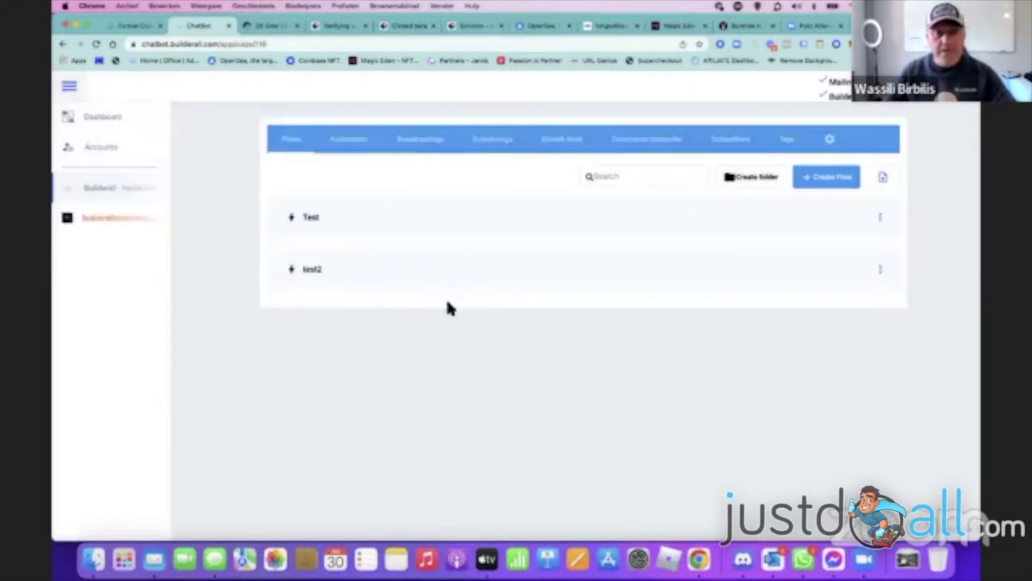
- Look over the Test flow options and the Builderall Nederland Test growth tool settings
left_click(879, 217)
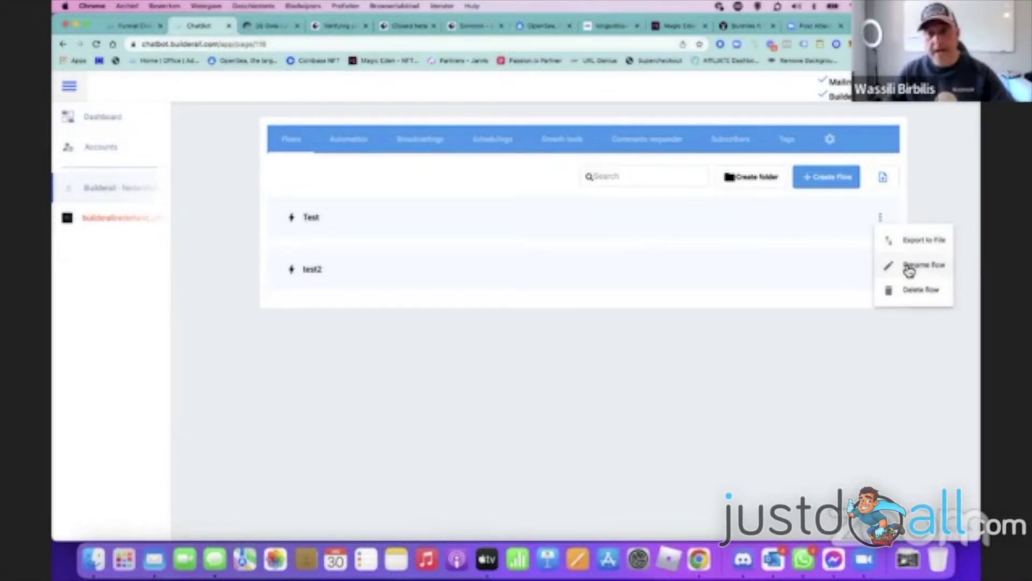
left_click(557, 308)
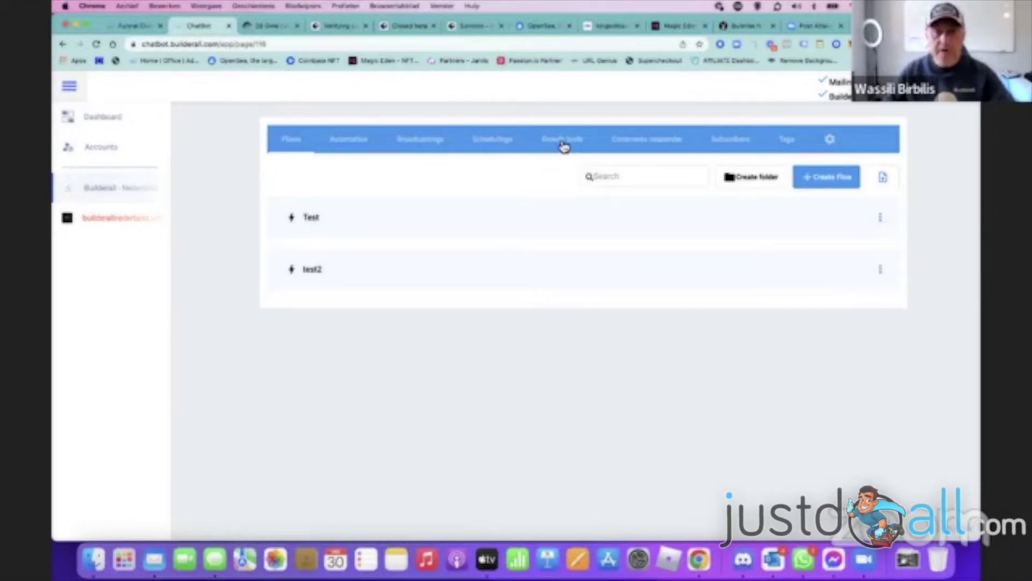
left_click(562, 141)
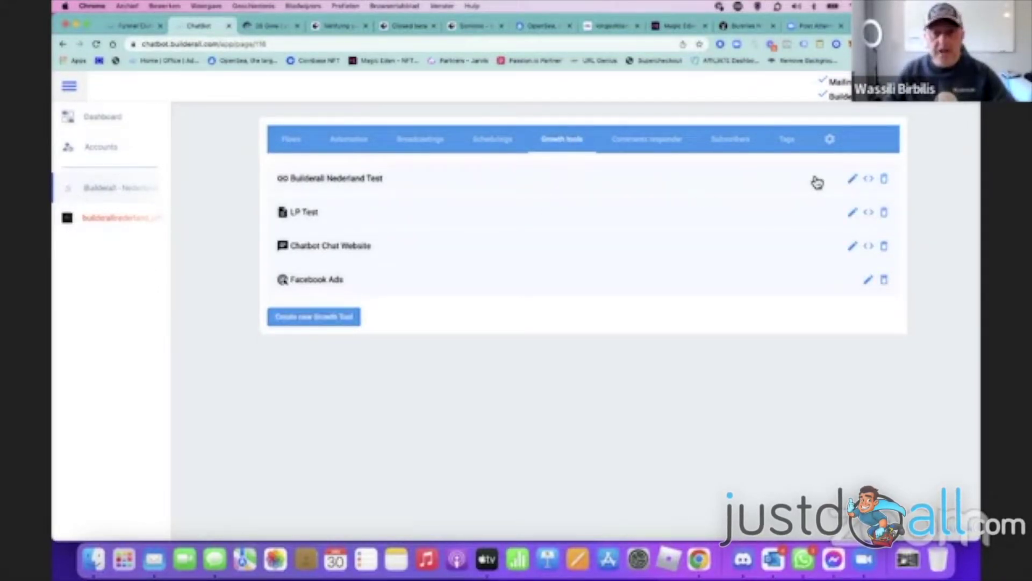
left_click(853, 180)
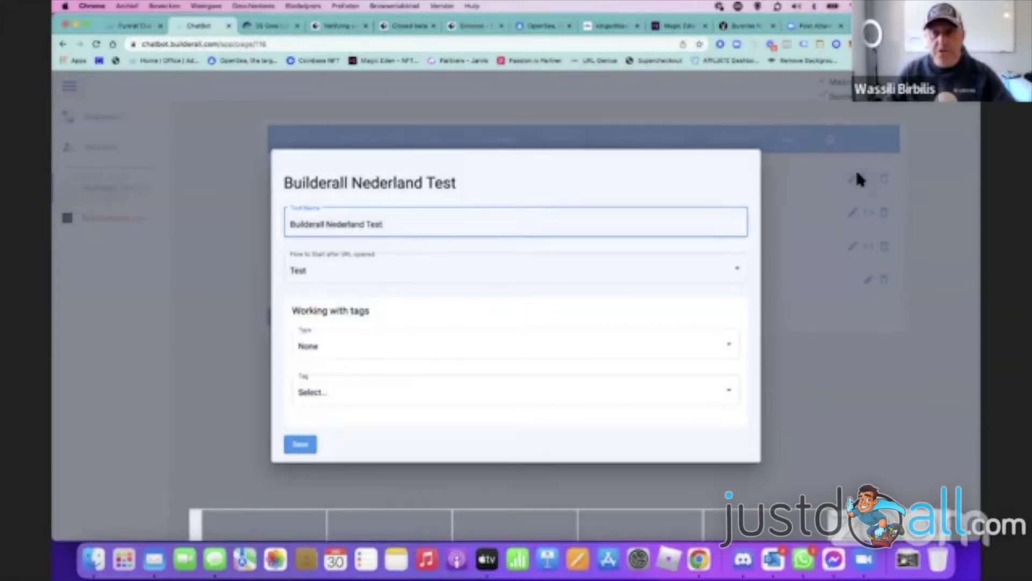
left_click(866, 182)
- View the growth tool's Messenger link and QR code, then return to Accounts
left_click(867, 178)
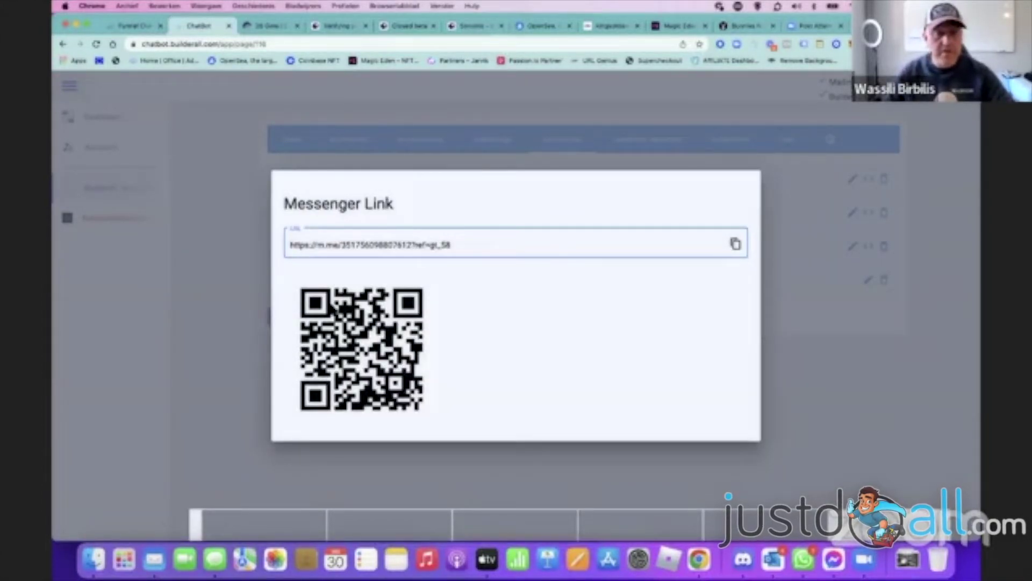
left_click(944, 320)
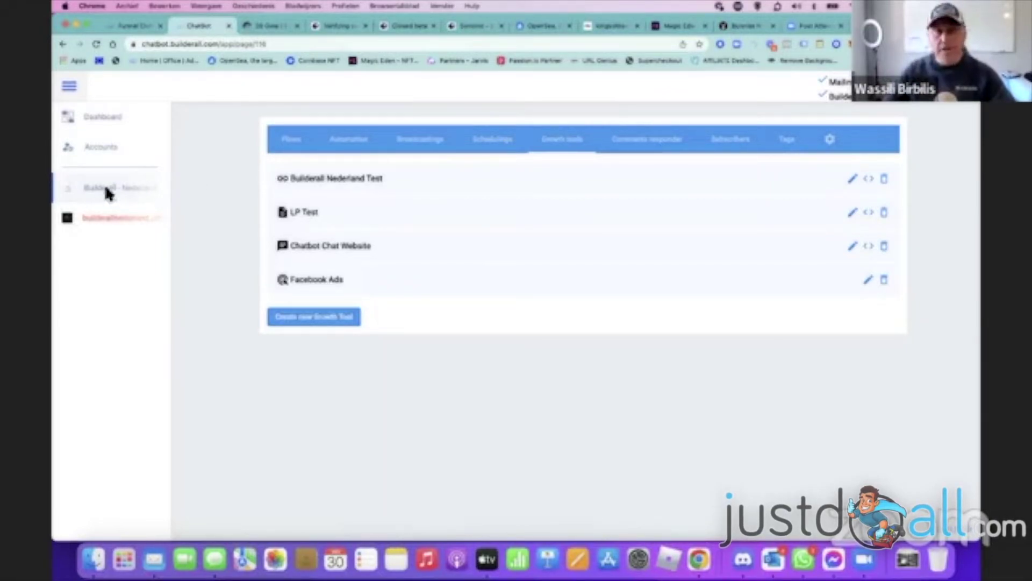
left_click(95, 154)
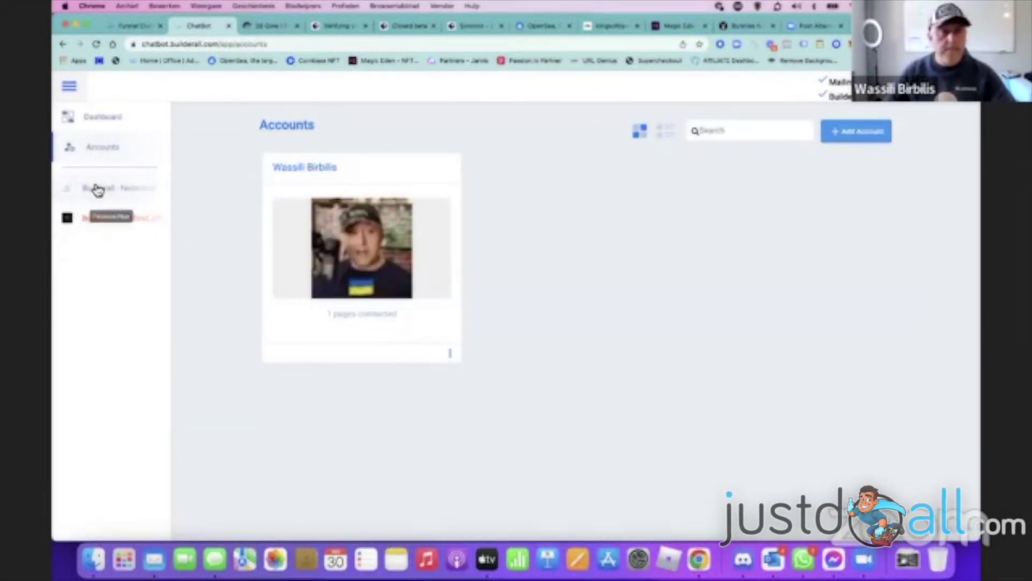
- Open the Builderall page's settings, check Manage Variables, then view the Collected Data table
left_click(98, 189)
left_click(830, 139)
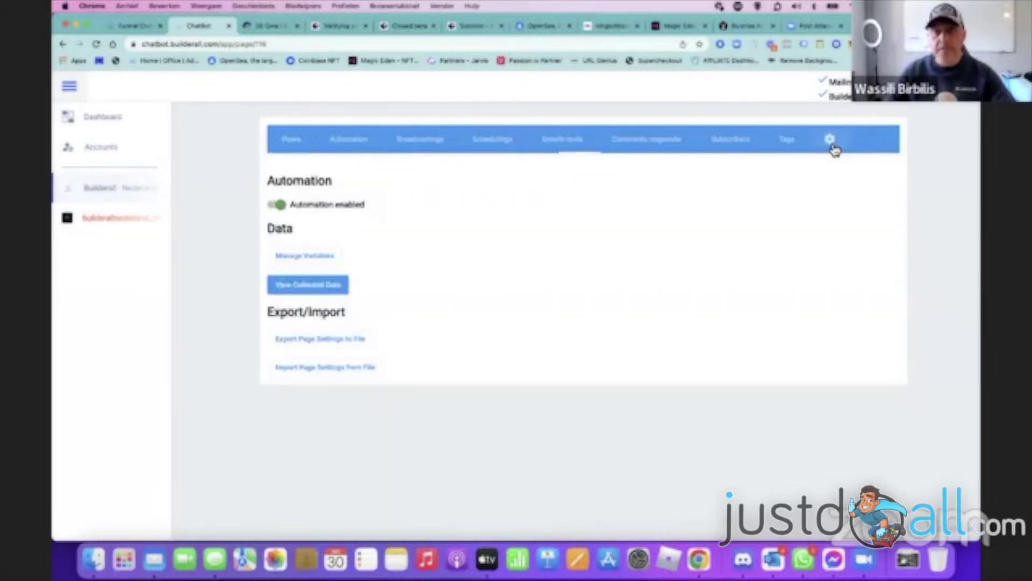
left_click(305, 256)
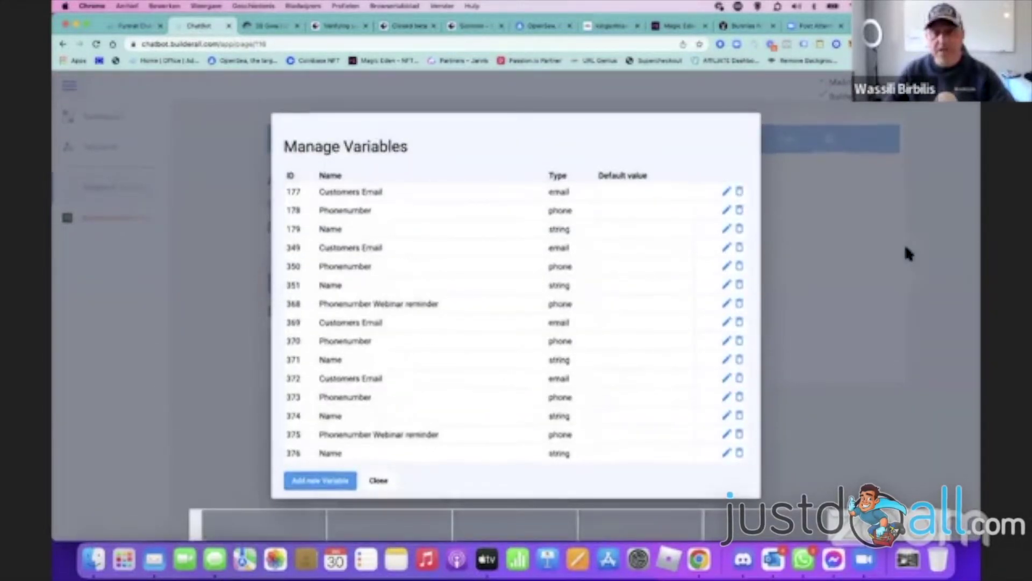
left_click(906, 252)
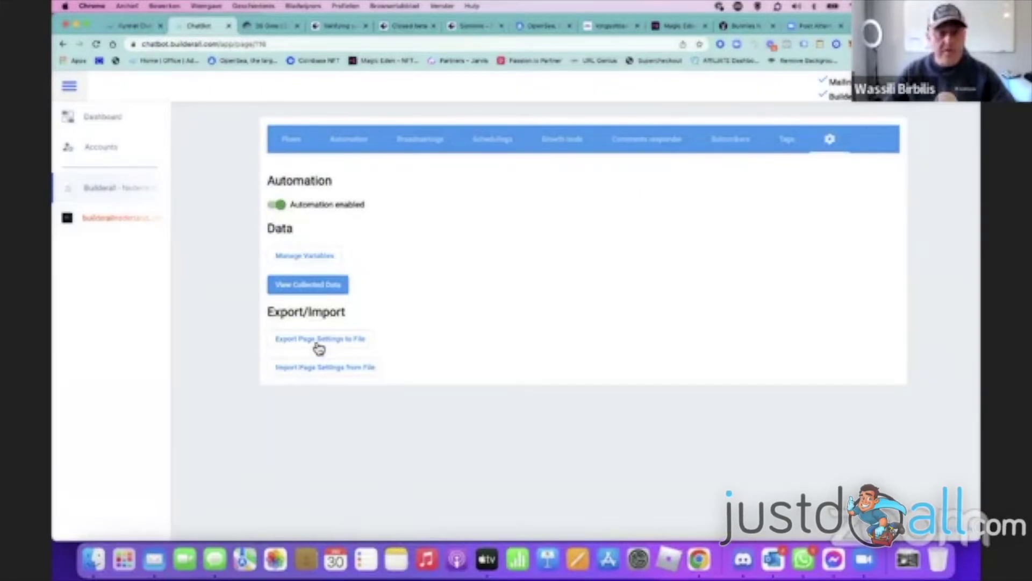
left_click(303, 289)
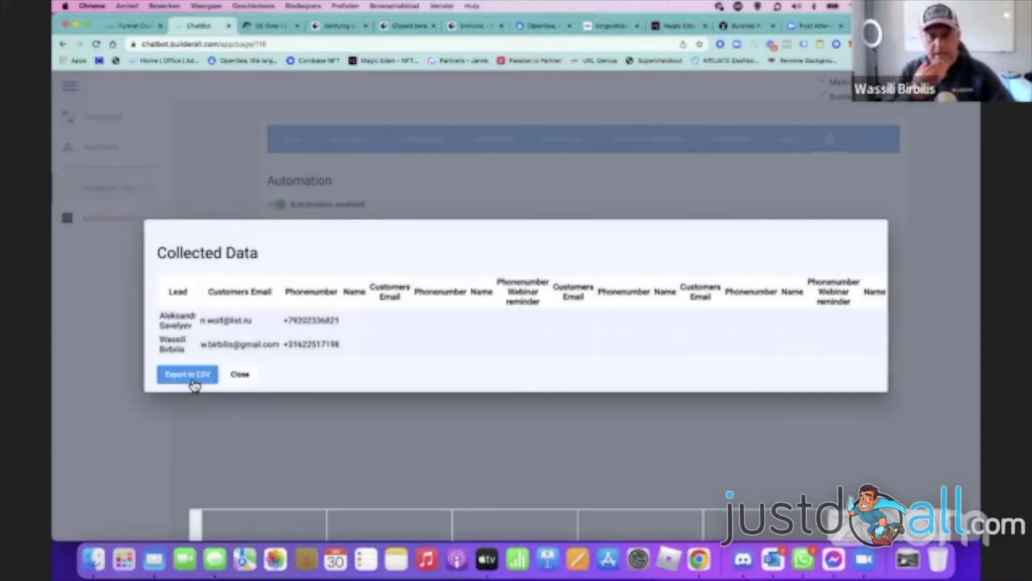
left_click(115, 283)
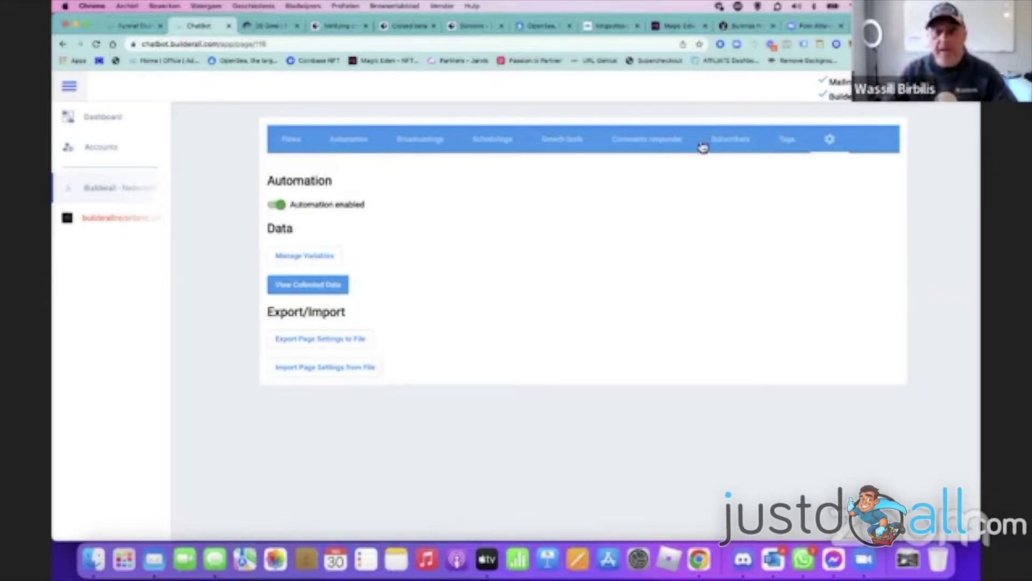
- List the comment-responder posts, preview the Cyber Monday post, then switch to the livestream page
left_click(660, 146)
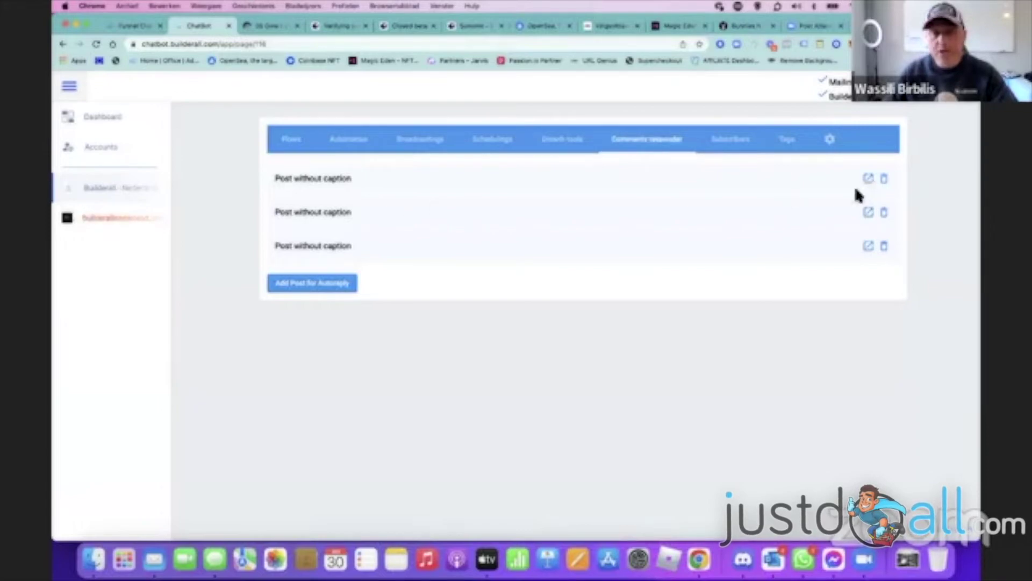
left_click(870, 183)
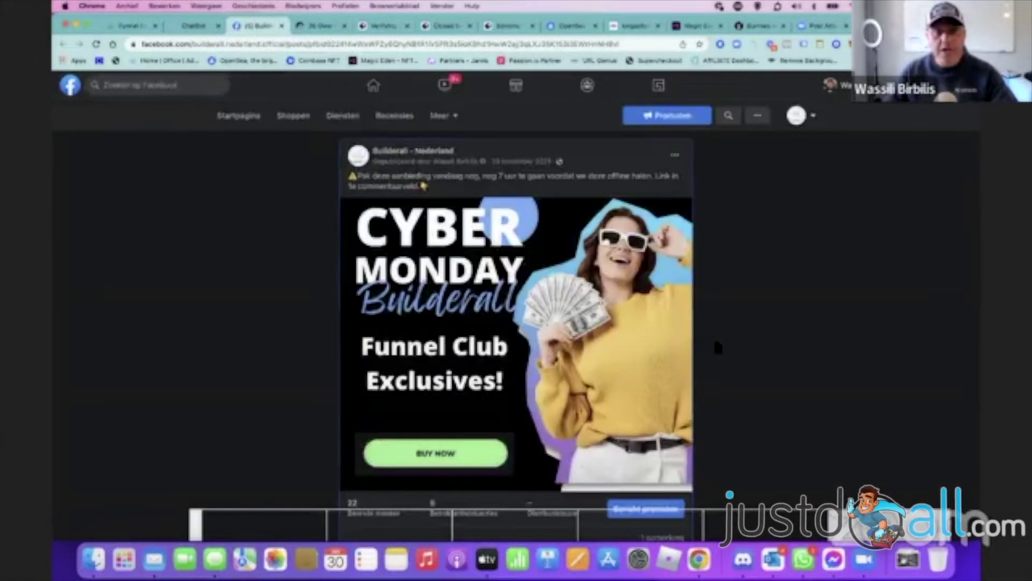
scroll(607, 319, "down", 2)
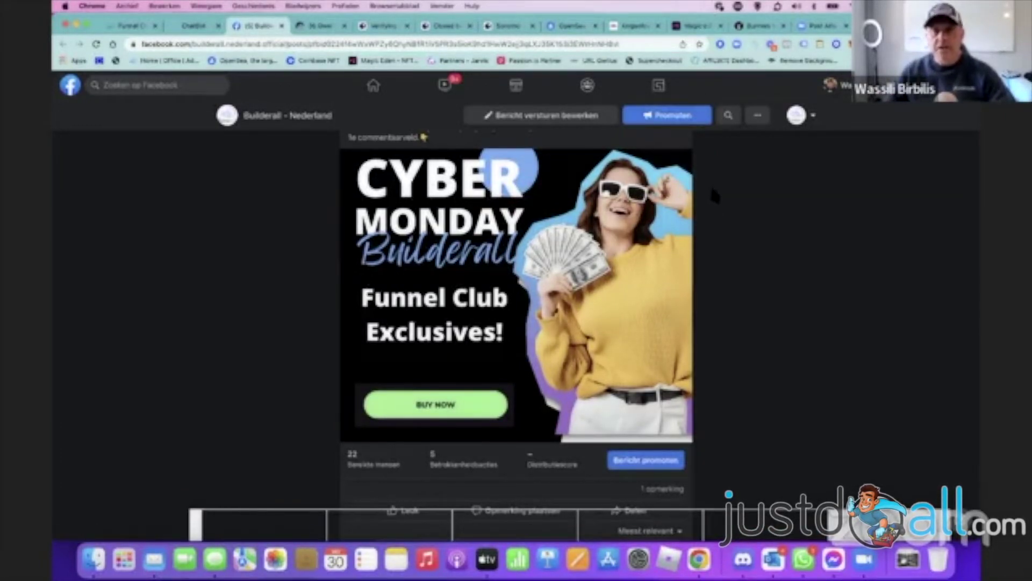
left_click(282, 26)
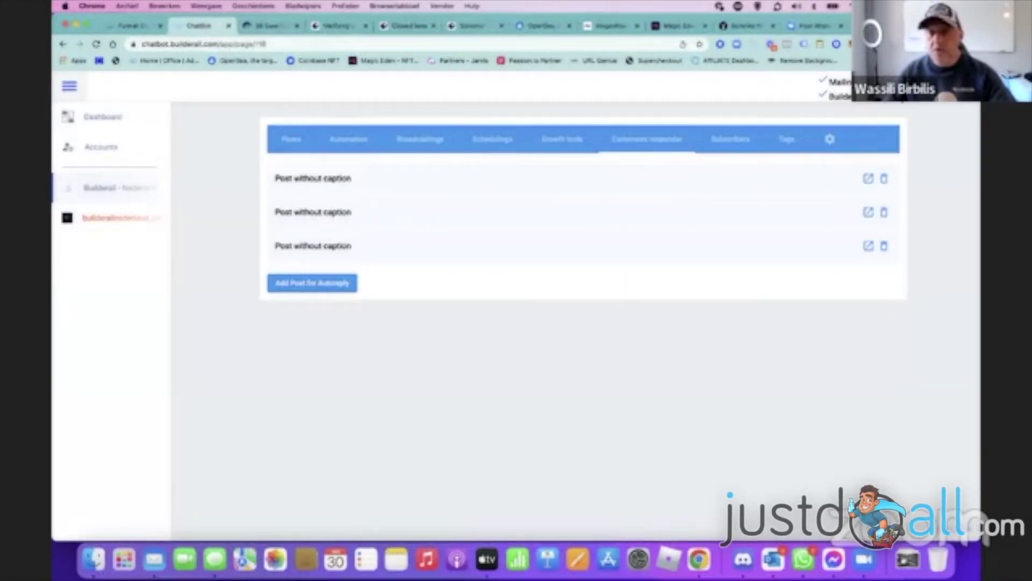
key("ctrl+shift+Tab")
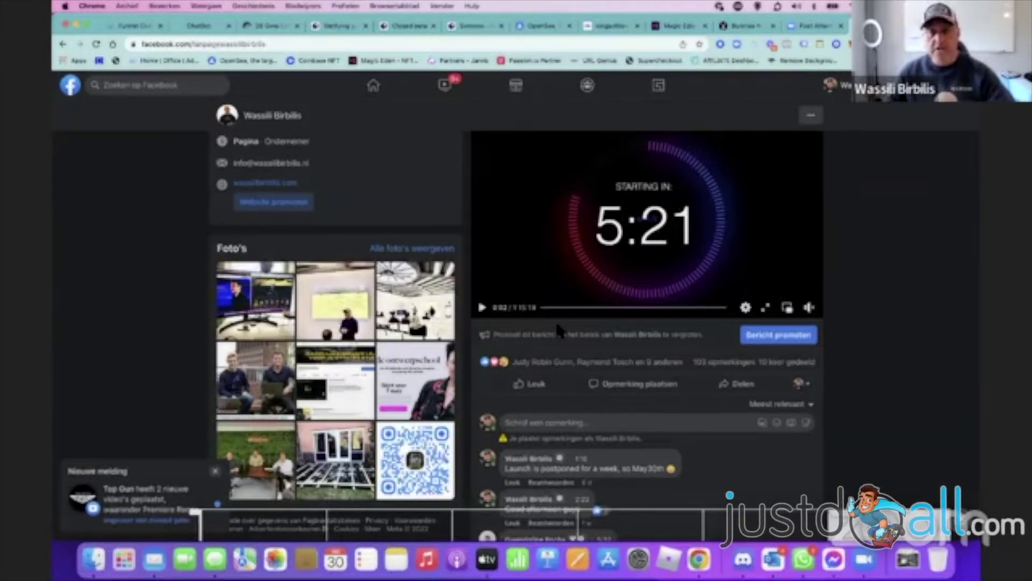
scroll(560, 329, "up", 3)
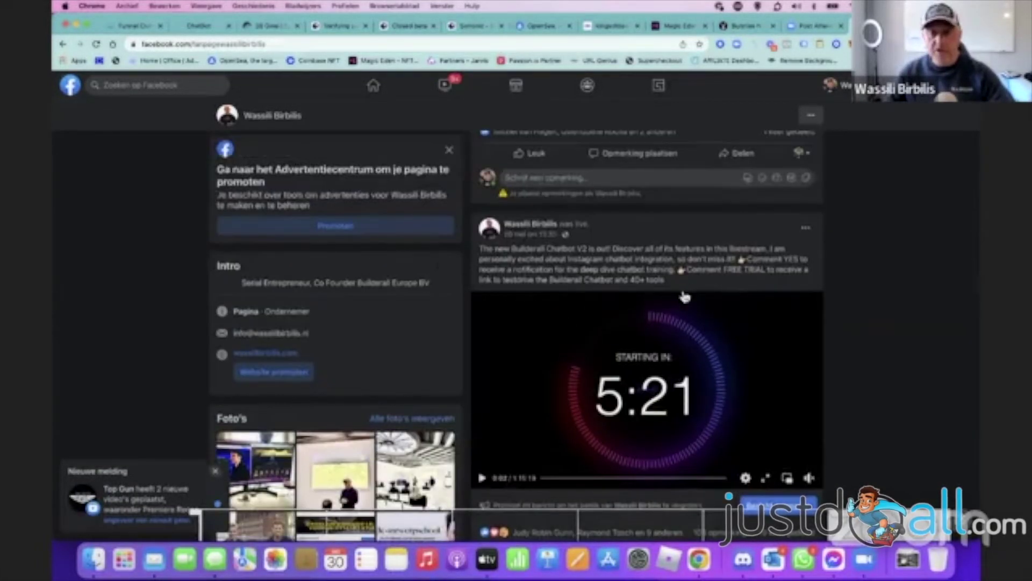
scroll(682, 292, "down", 2)
scroll(684, 295, "up", 4)
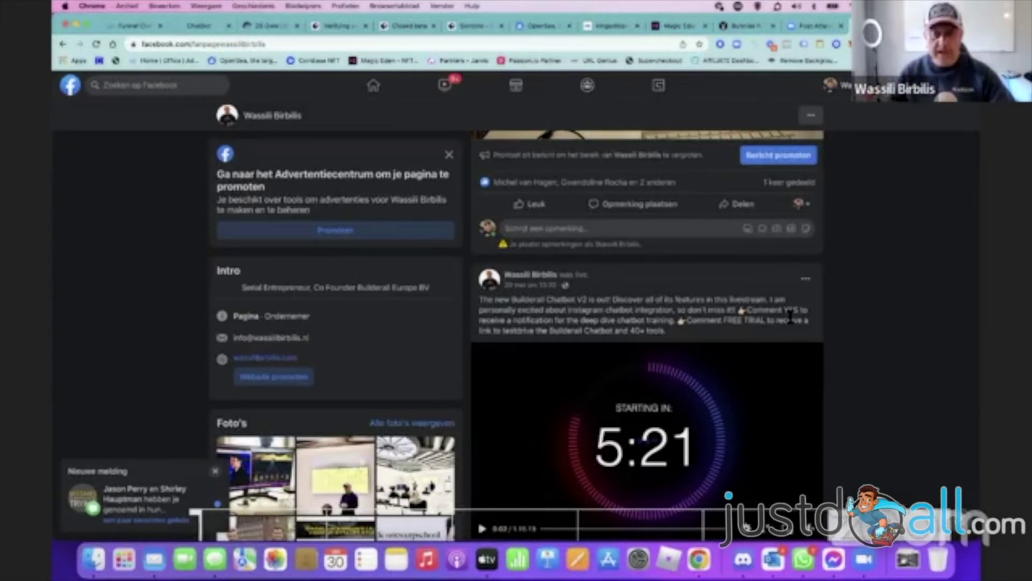
scroll(790, 317, "down", 5)
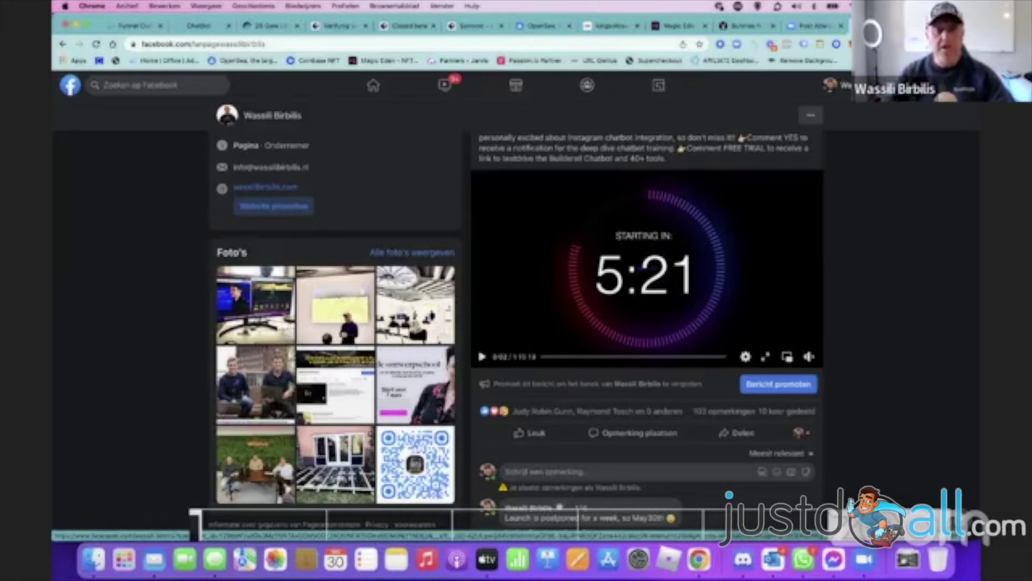
- In the Instagram account's Comments responder, add the third grid post and open its autoreply settings
left_click(197, 27)
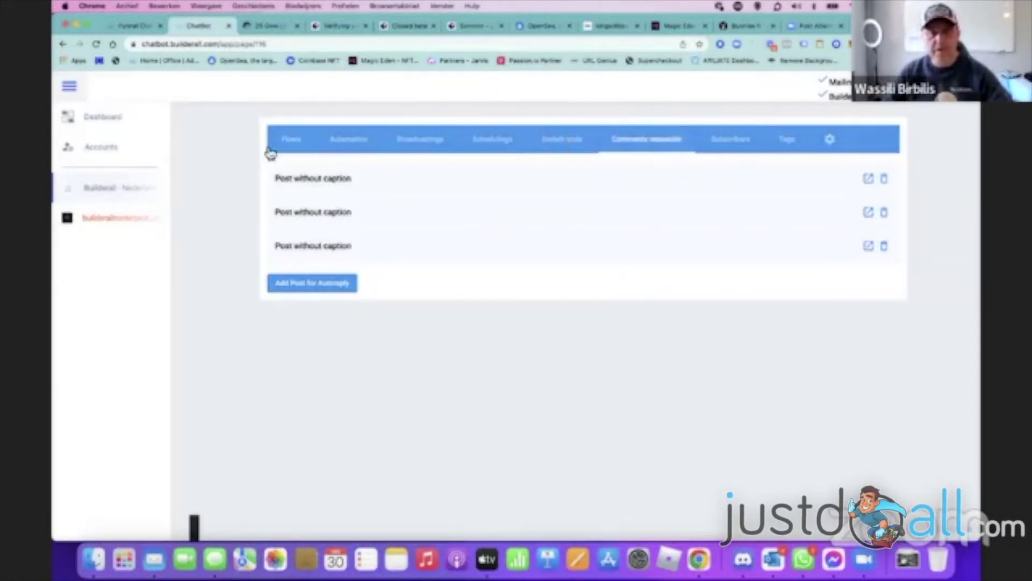
left_click(135, 220)
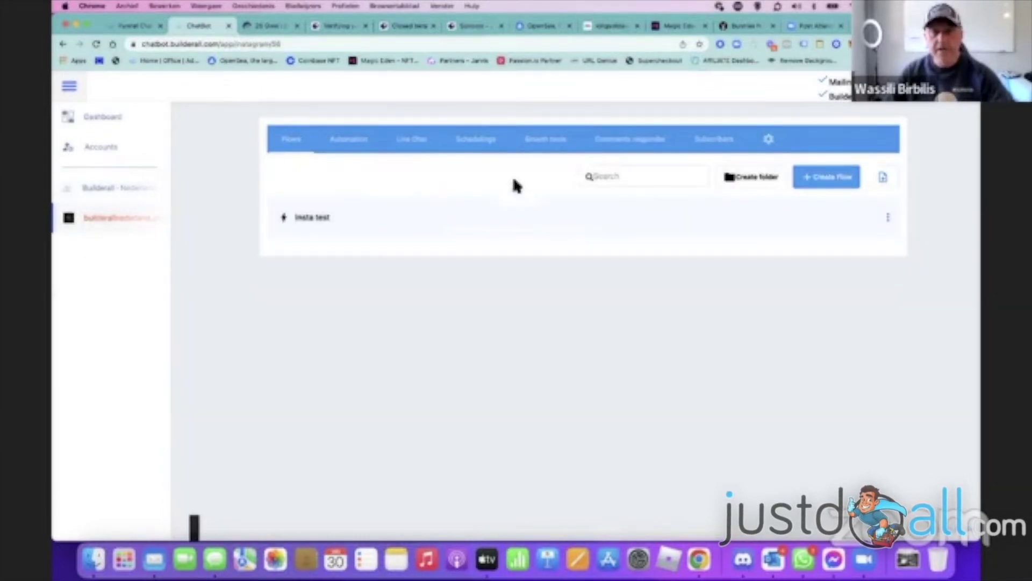
left_click(623, 149)
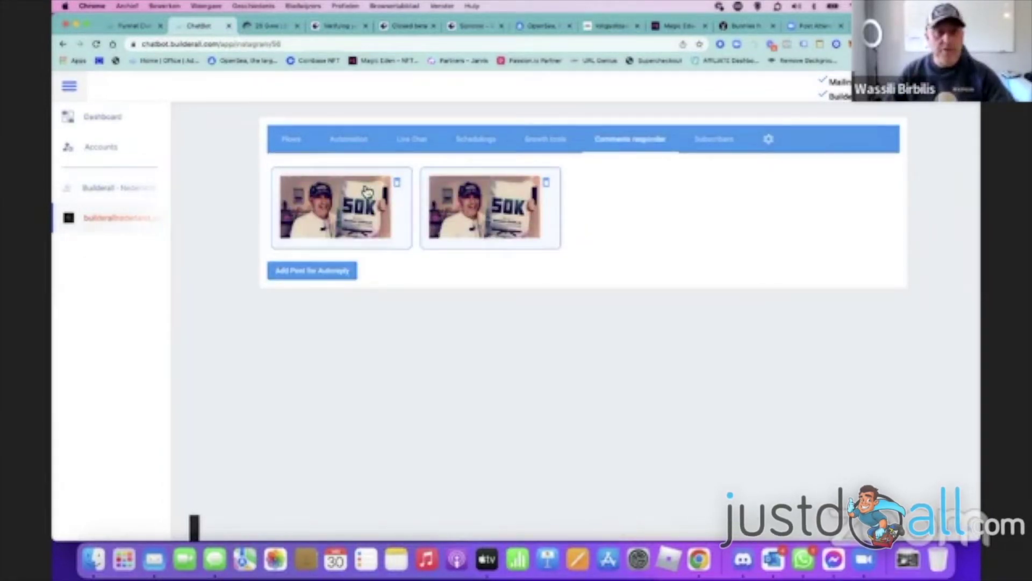
left_click(302, 273)
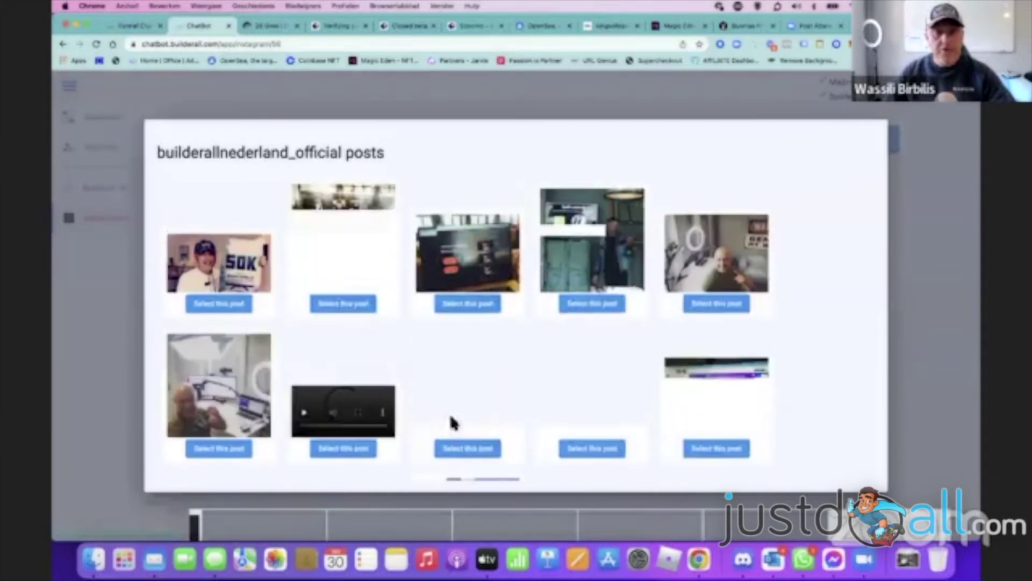
left_click(469, 304)
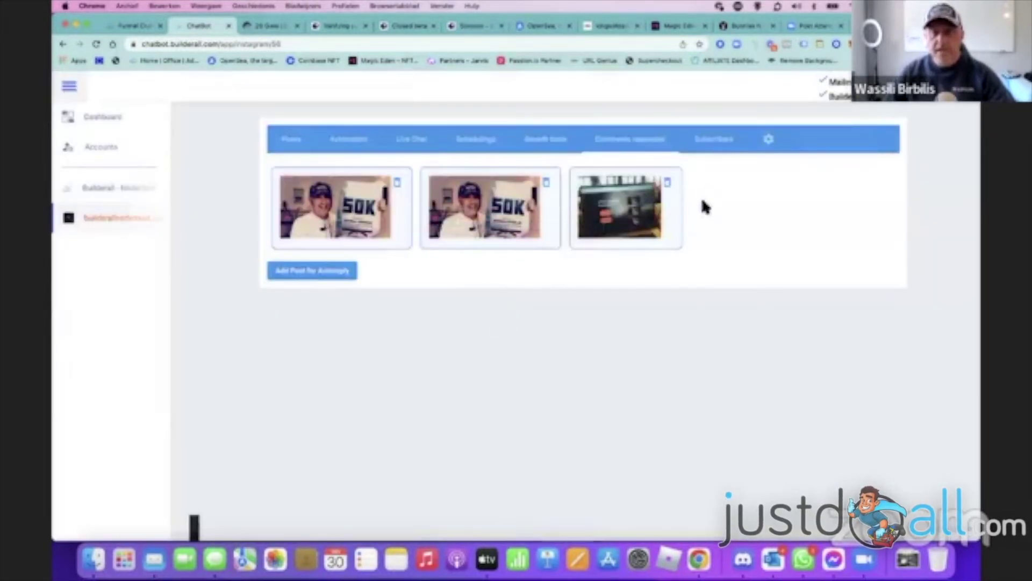
left_click(628, 207)
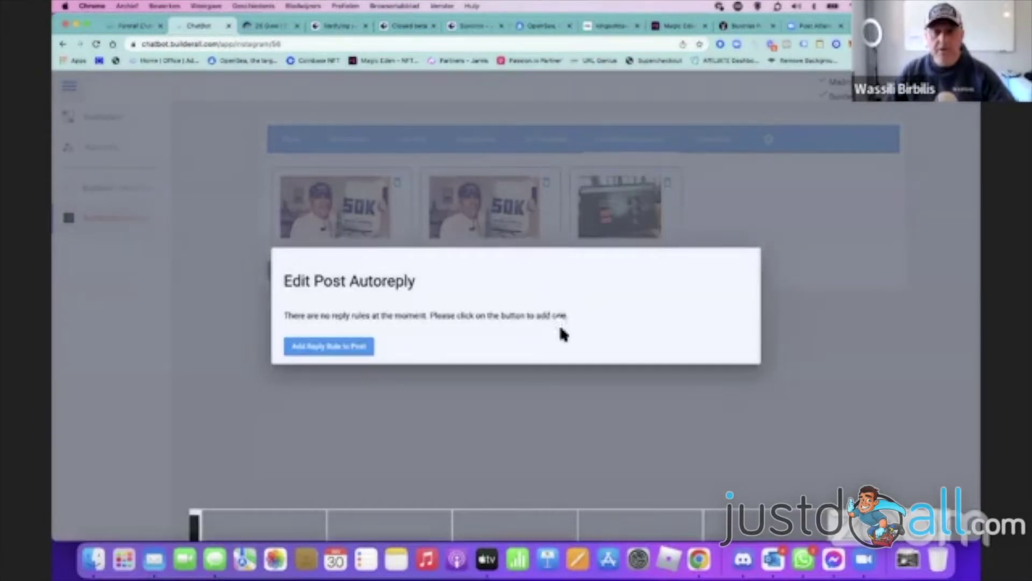
- Add a reply rule starting Insta test on any comment with Delay None, then close the dialog
left_click(317, 349)
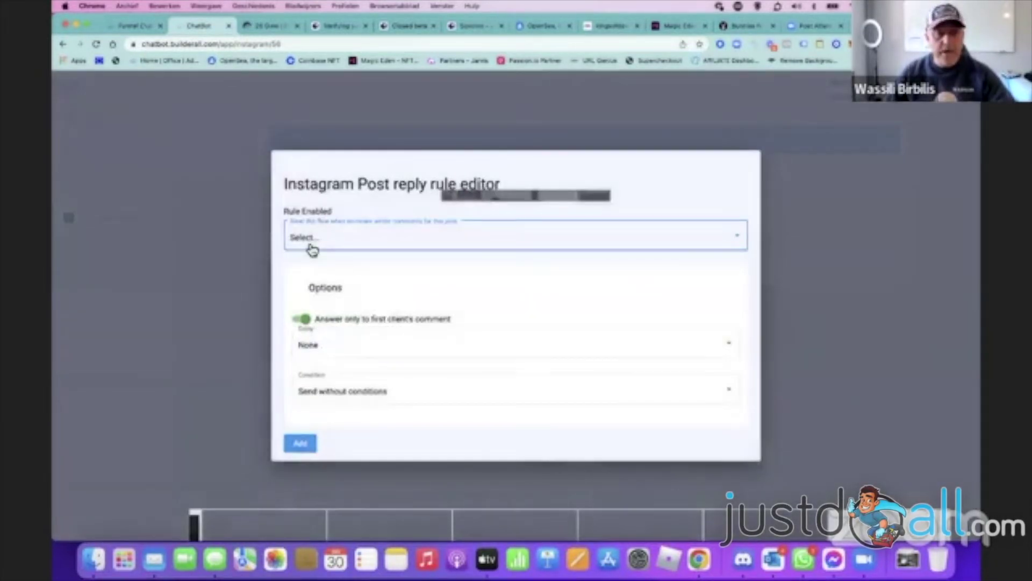
left_click(311, 249)
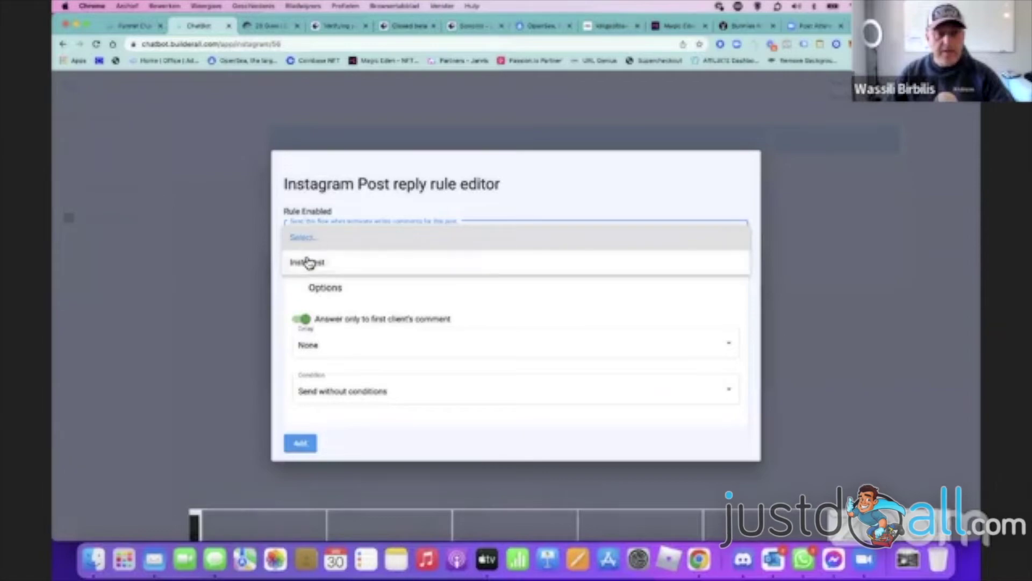
left_click(325, 269)
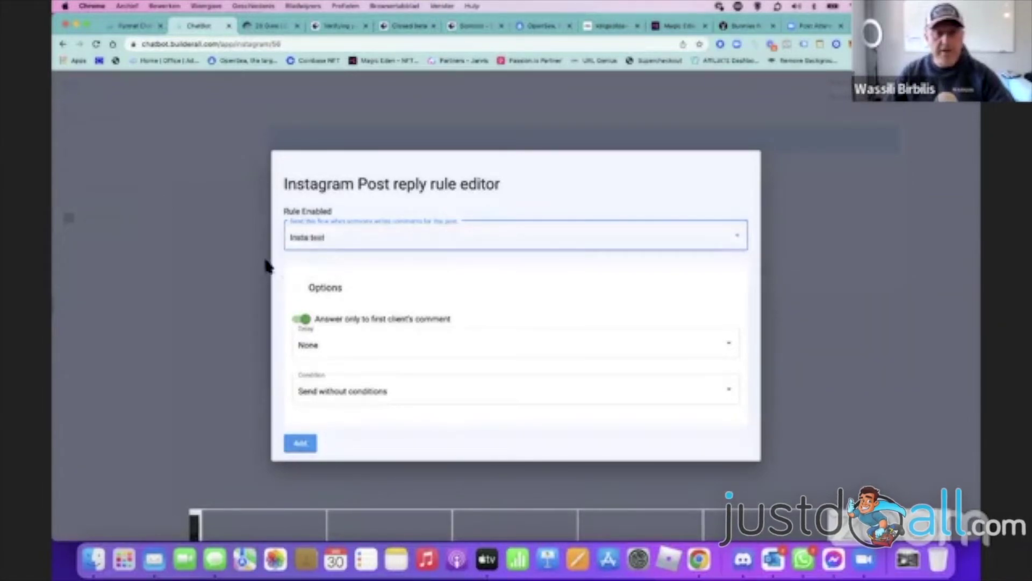
left_click(356, 379)
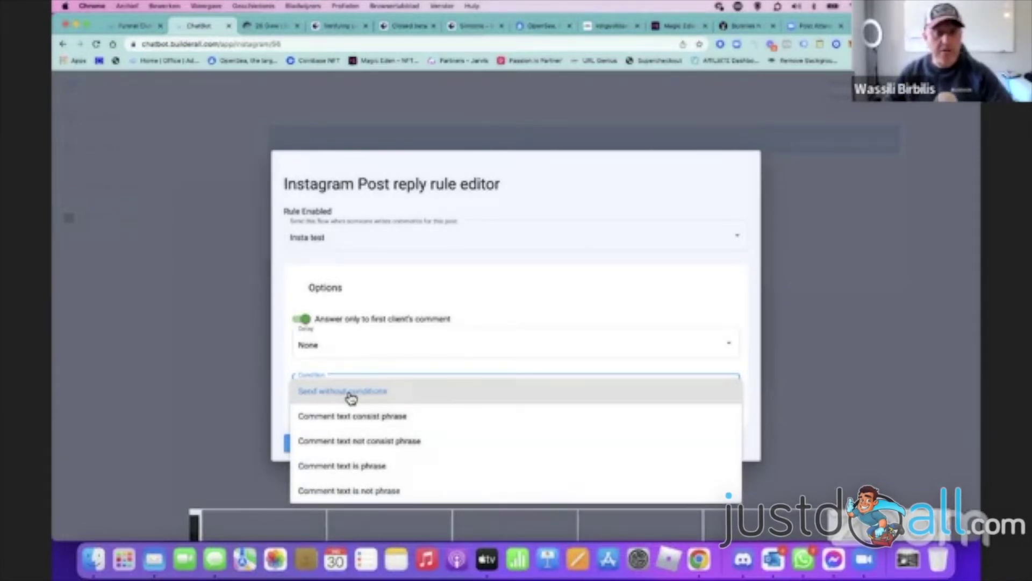
left_click(350, 395)
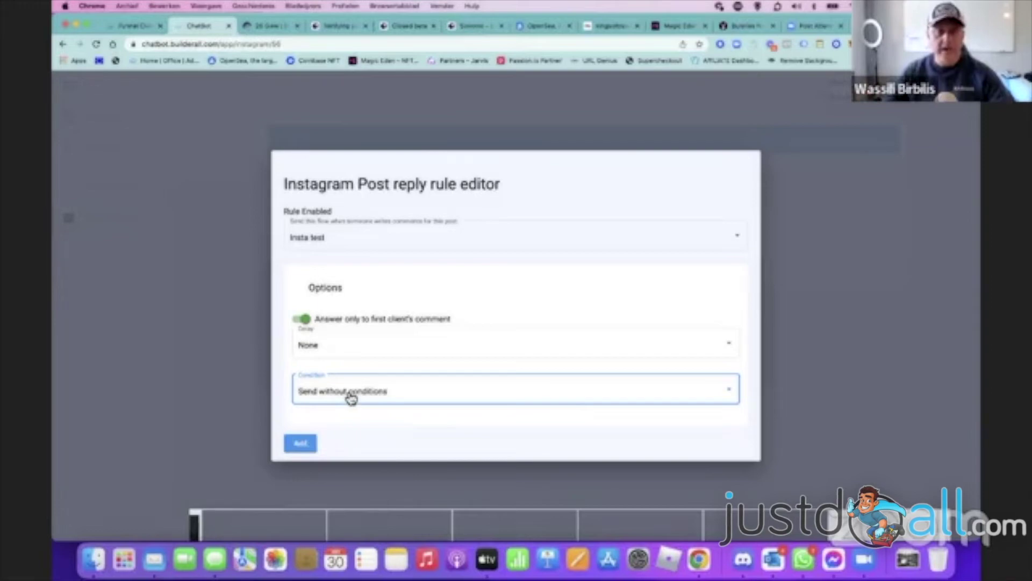
left_click(342, 350)
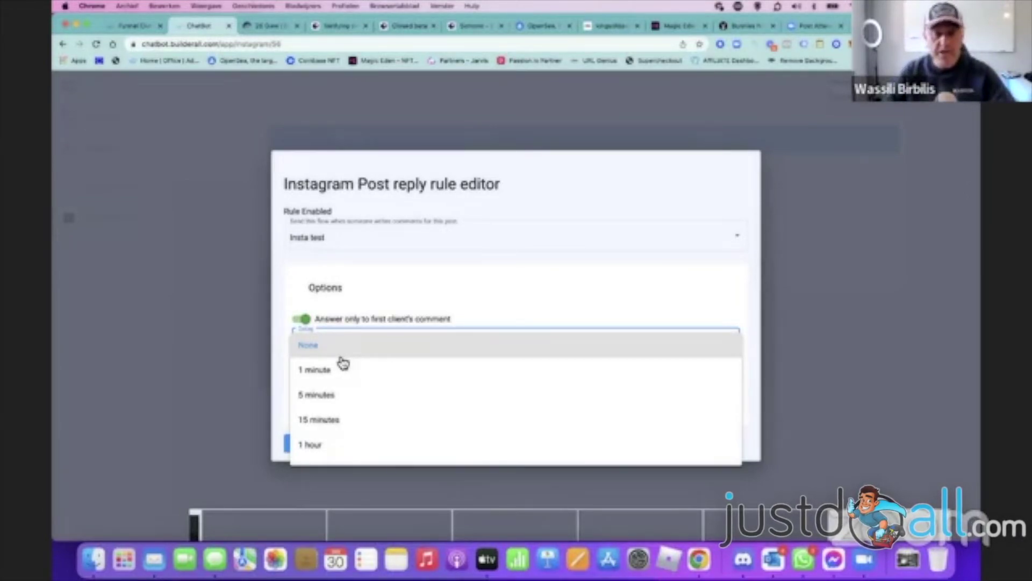
left_click(285, 249)
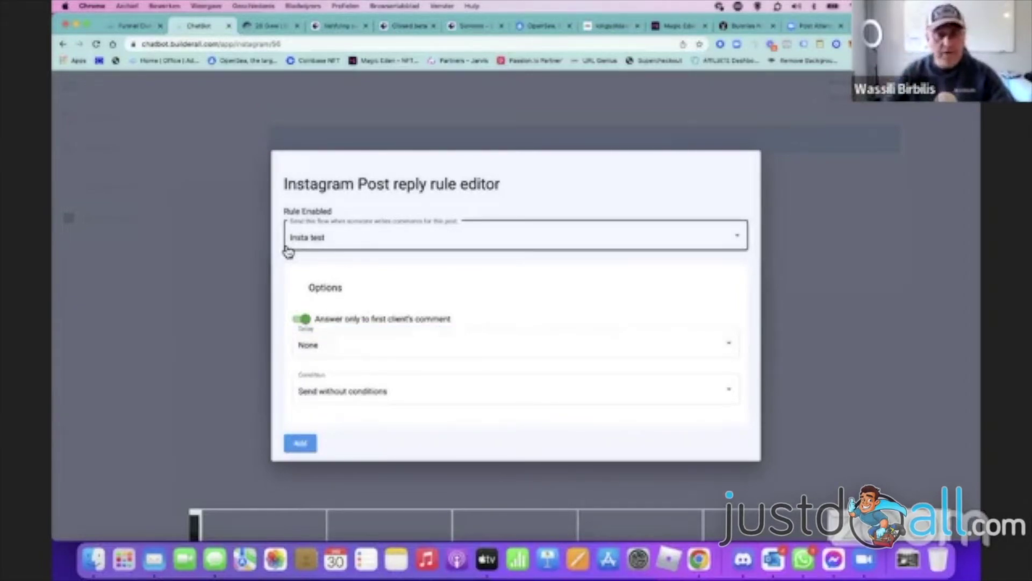
left_click(321, 242)
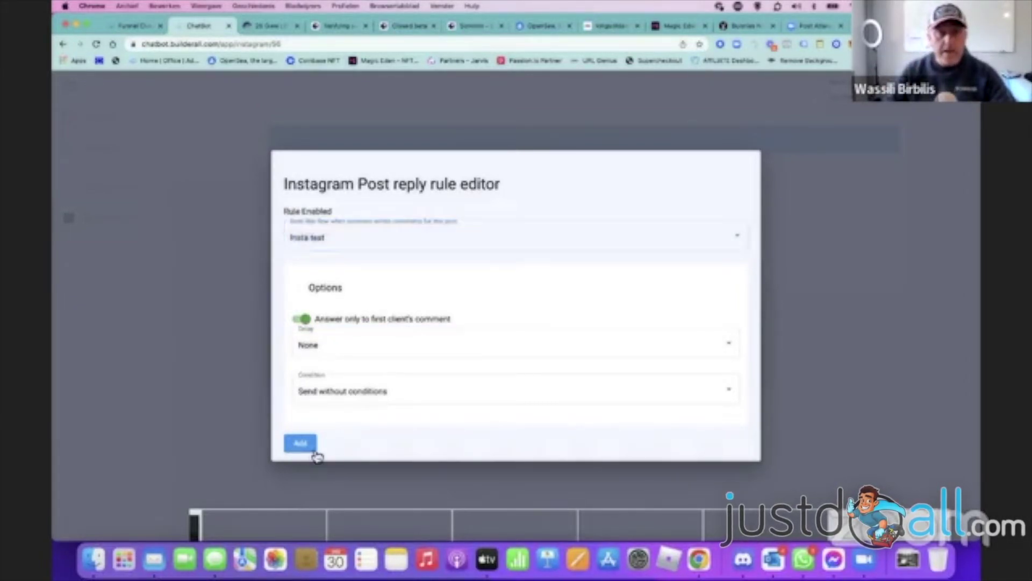
left_click(314, 451)
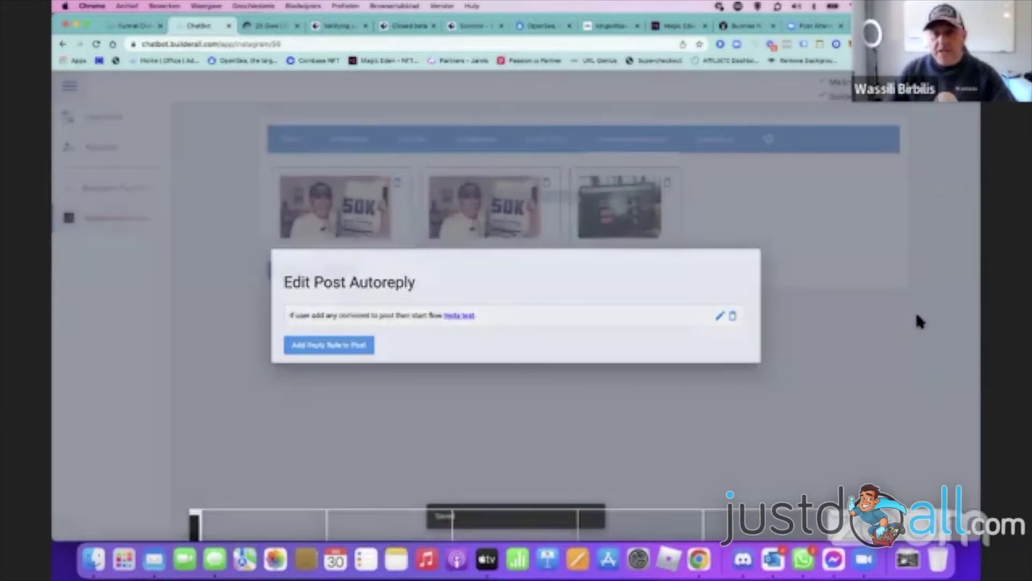
left_click(917, 321)
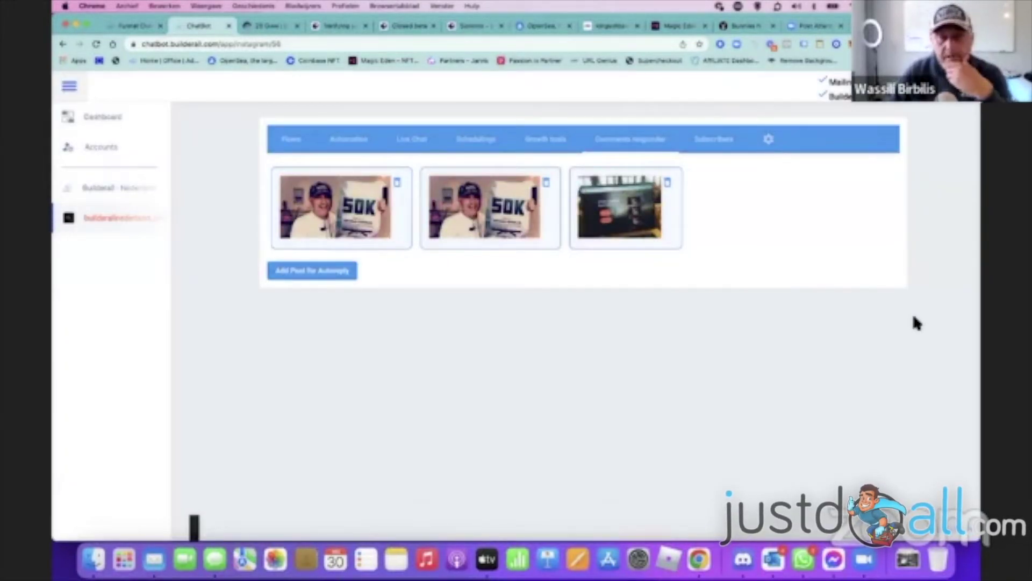